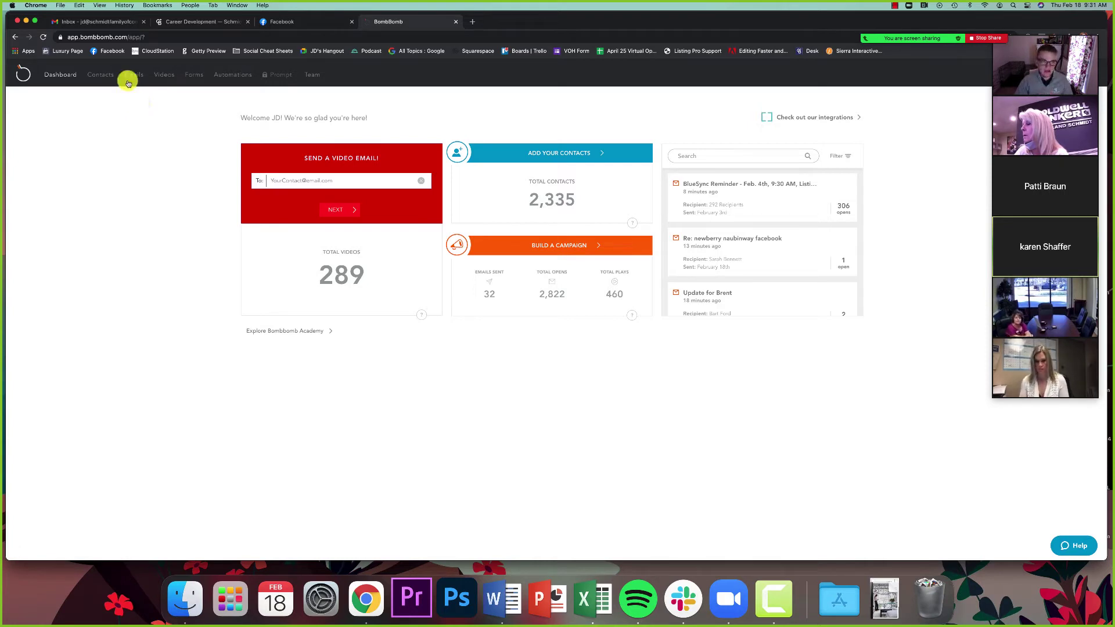
Step: Open the Videos library to view recordings such as 'Introductions' and 'Google My Business'
left_click(159, 82)
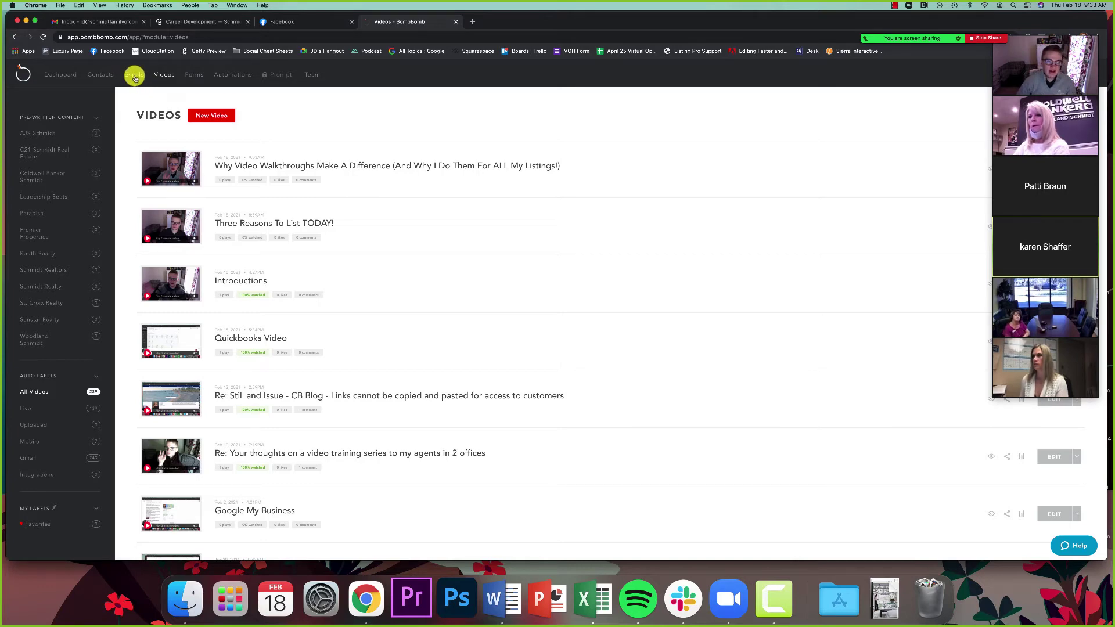
Step: Preview the 'Three Reasons To Sell Your Home Today!' email from the Emails list, then close the preview
left_click(135, 77)
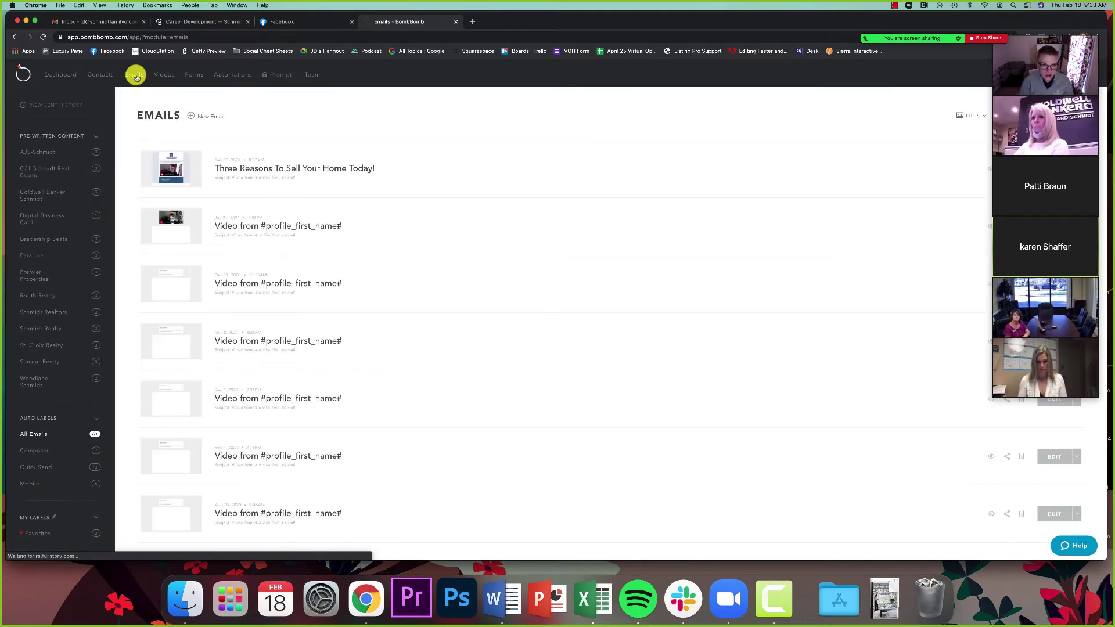
left_click(1010, 28)
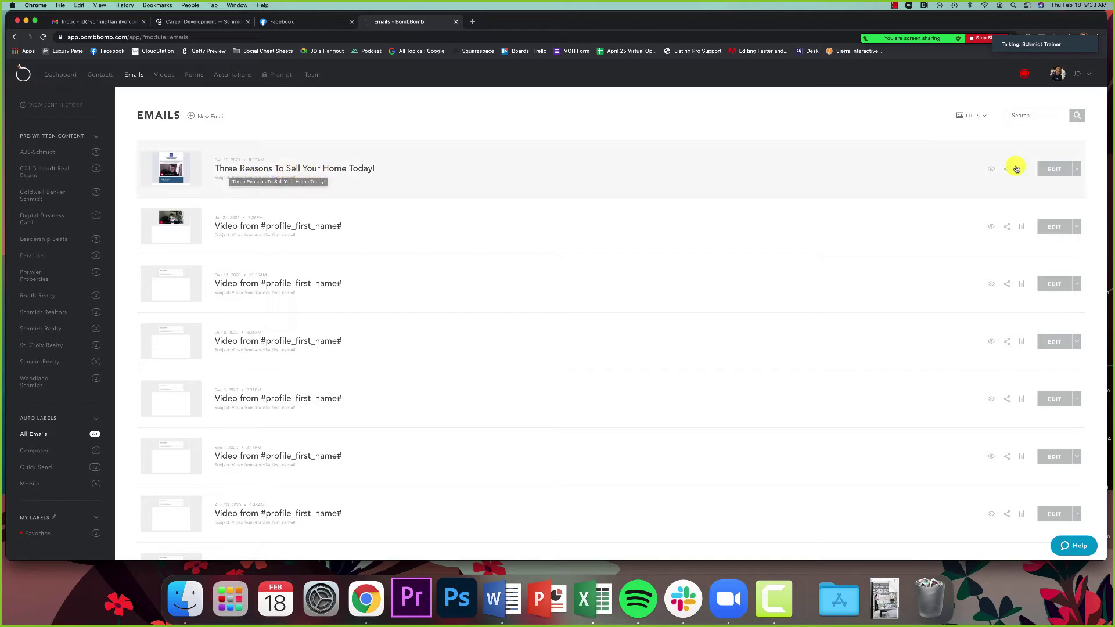
left_click(991, 170)
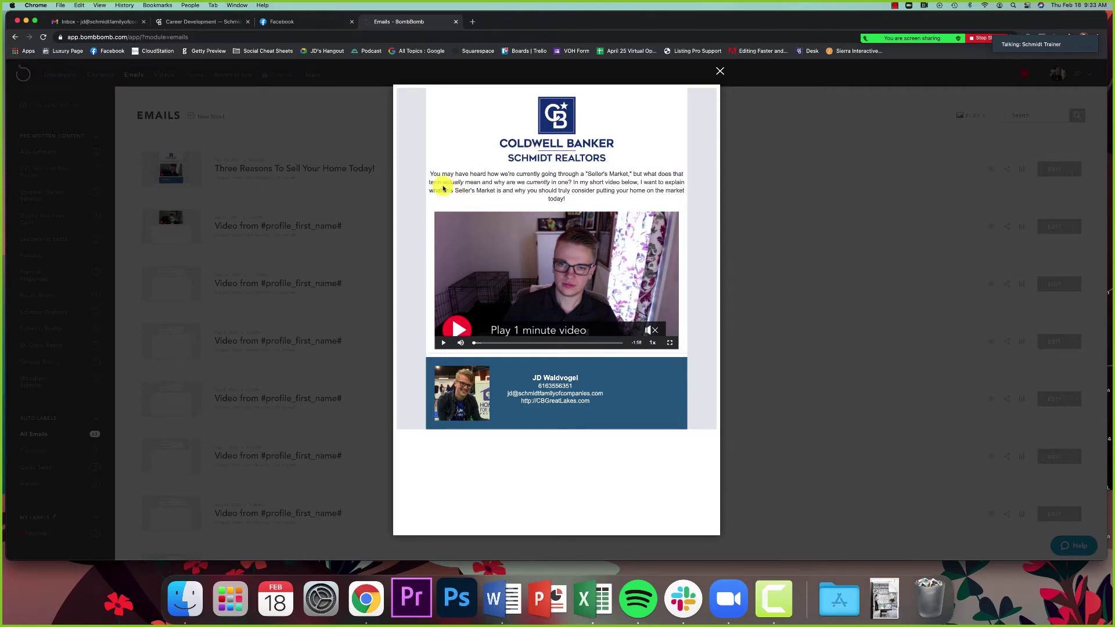
left_click_drag(430, 174, 570, 198)
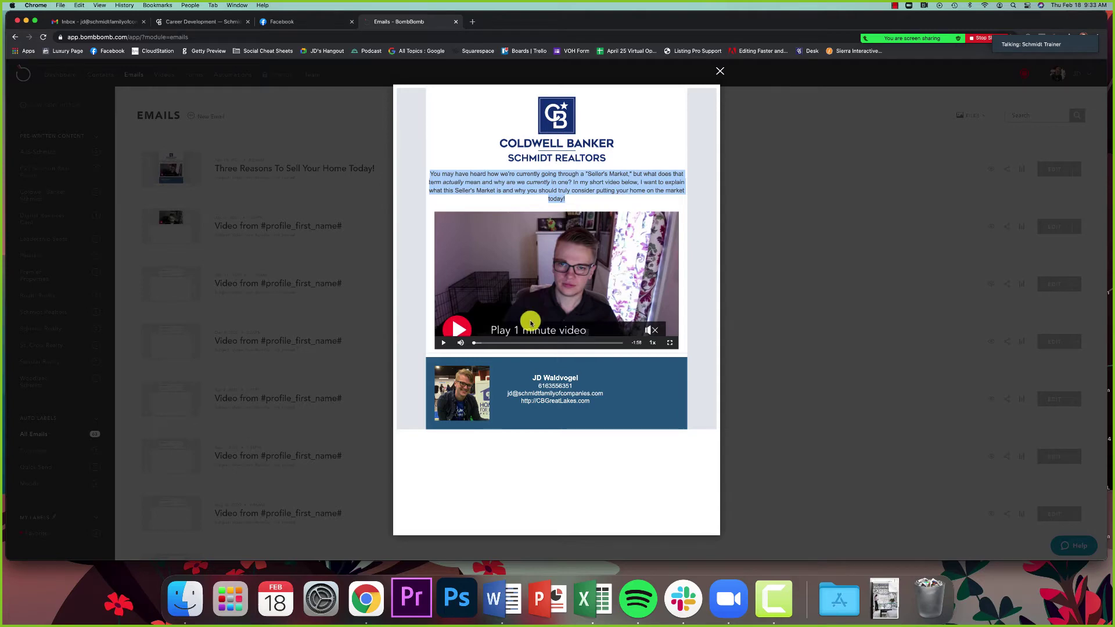
left_click(560, 466)
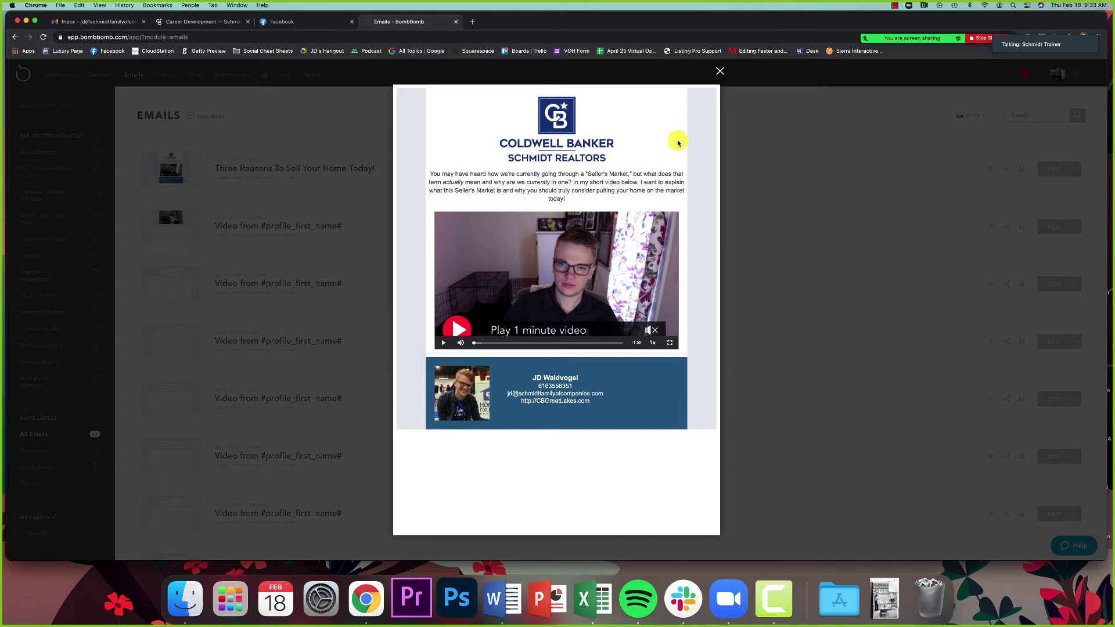
left_click(718, 73)
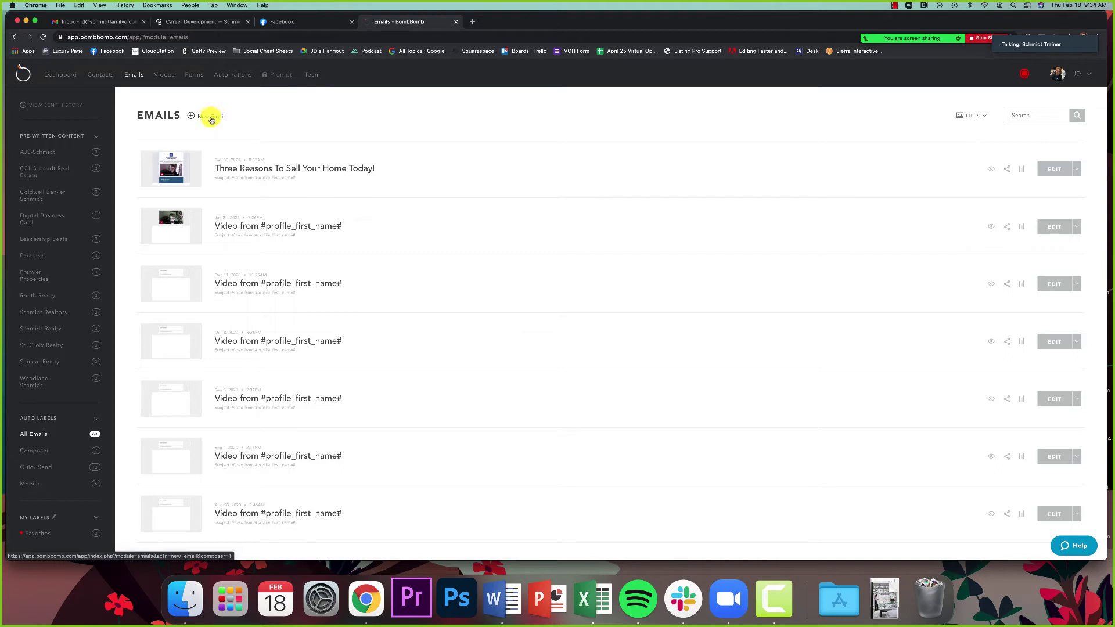
Step: Start a new email and bring up the Templates picker showing saved designs
left_click_drag(138, 115, 187, 120)
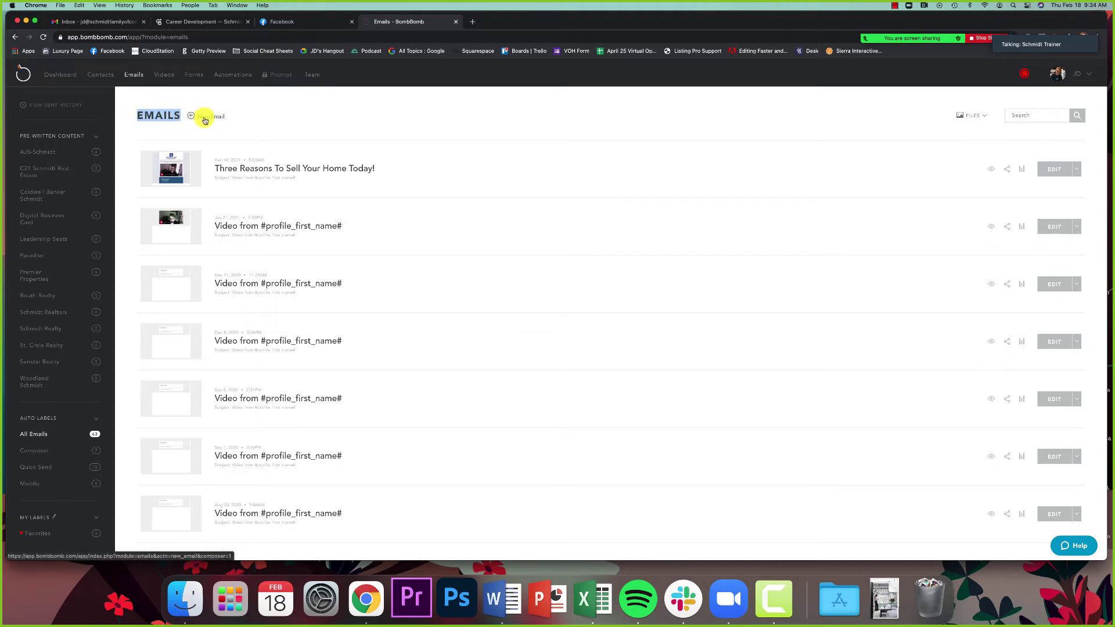
left_click(205, 118)
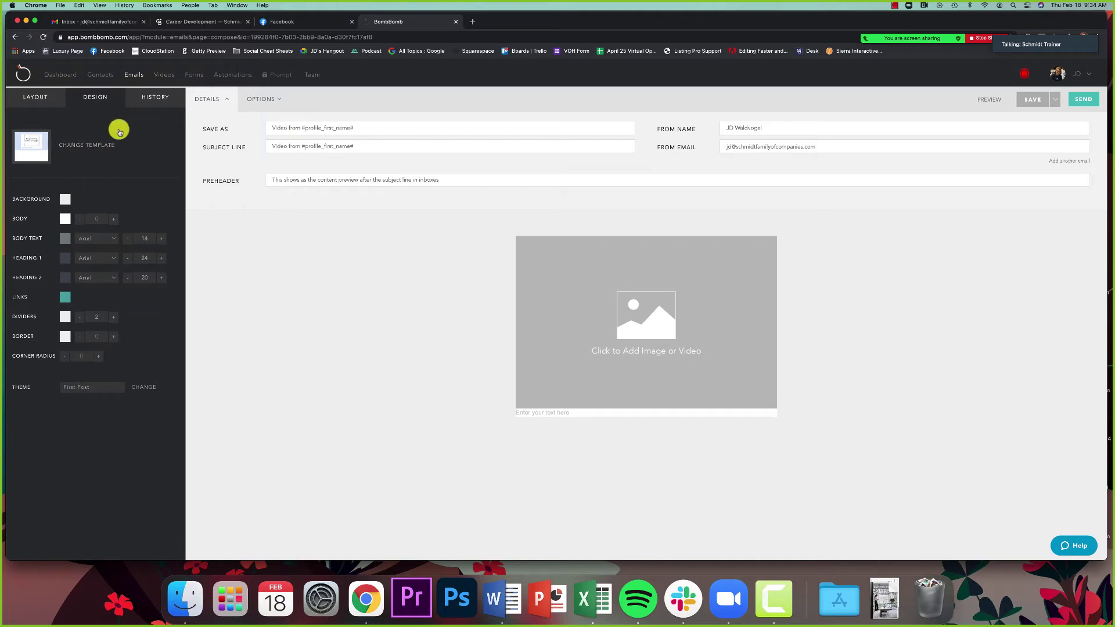
left_click(90, 144)
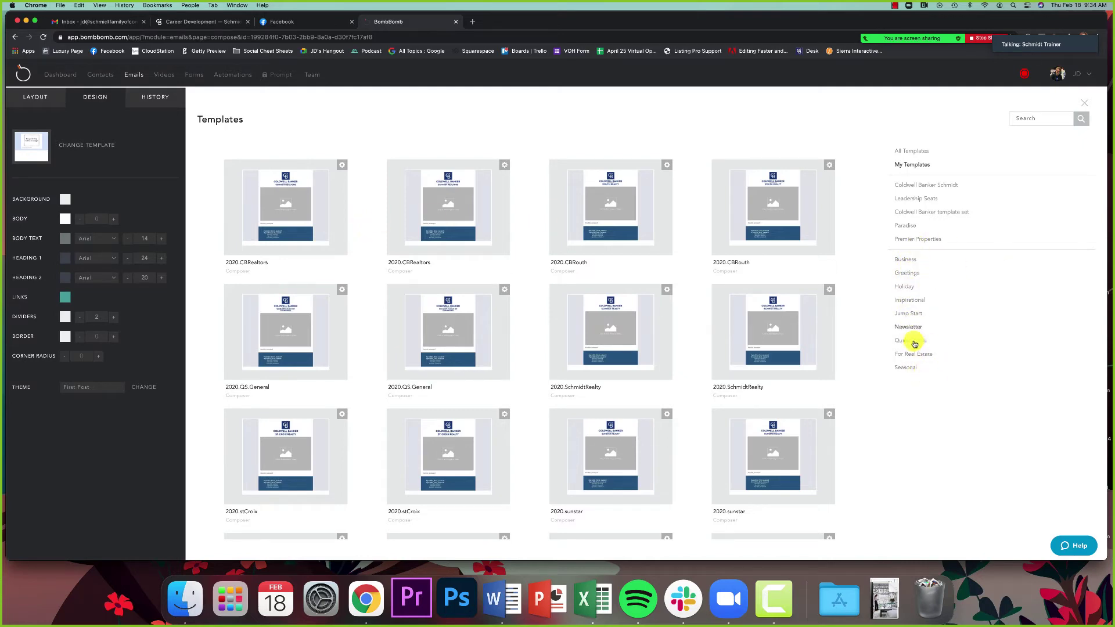
Step: Look through the saved templates and choose 2020.CBRealtors for the new email
mouse_move(727, 299)
scroll(695, 288, "down", 10)
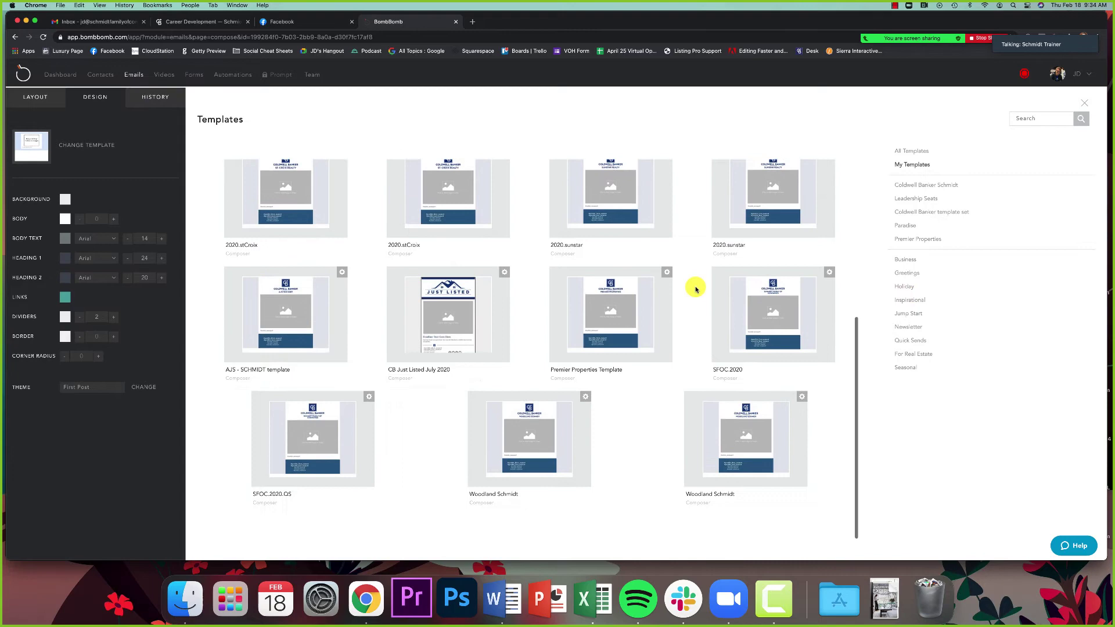
scroll(696, 289, "up", 10)
scroll(695, 288, "down", 1)
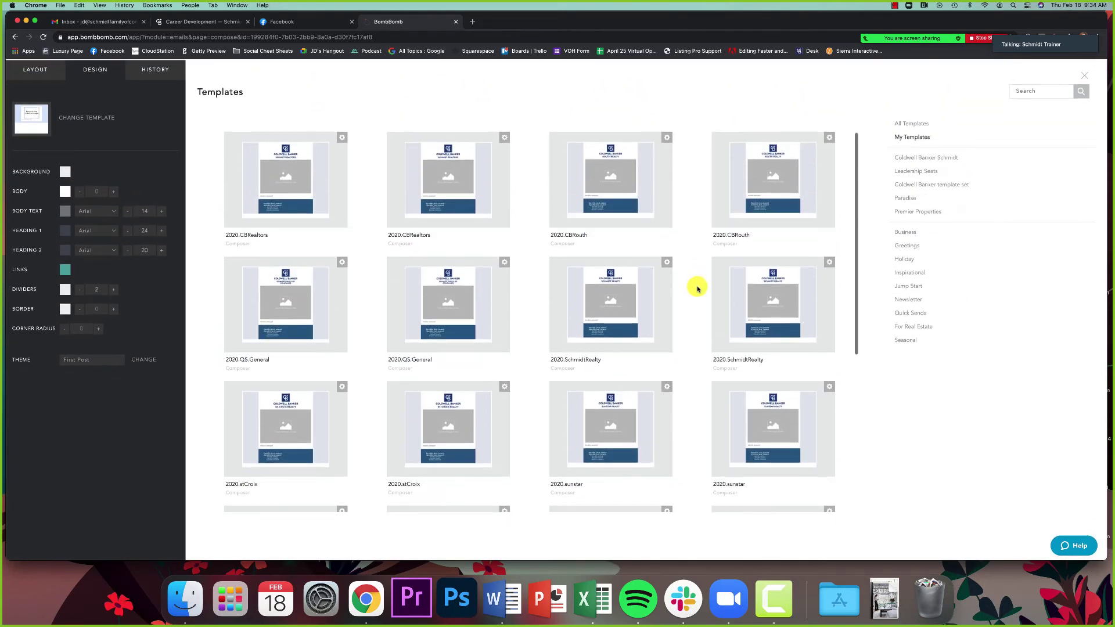
scroll(694, 299, "up", 2)
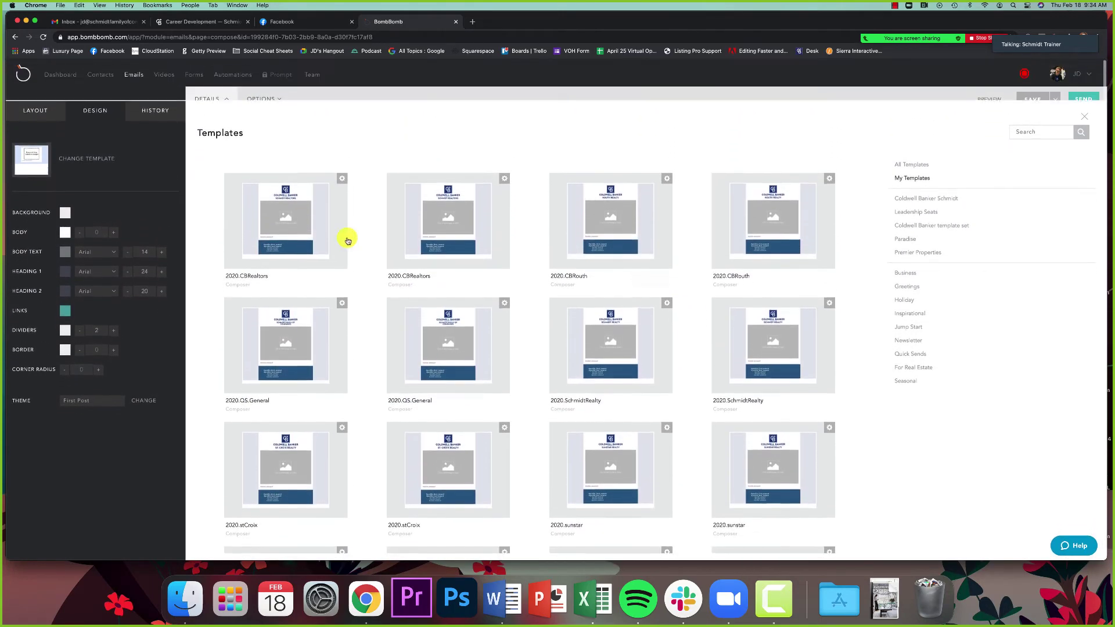
mouse_move(284, 224)
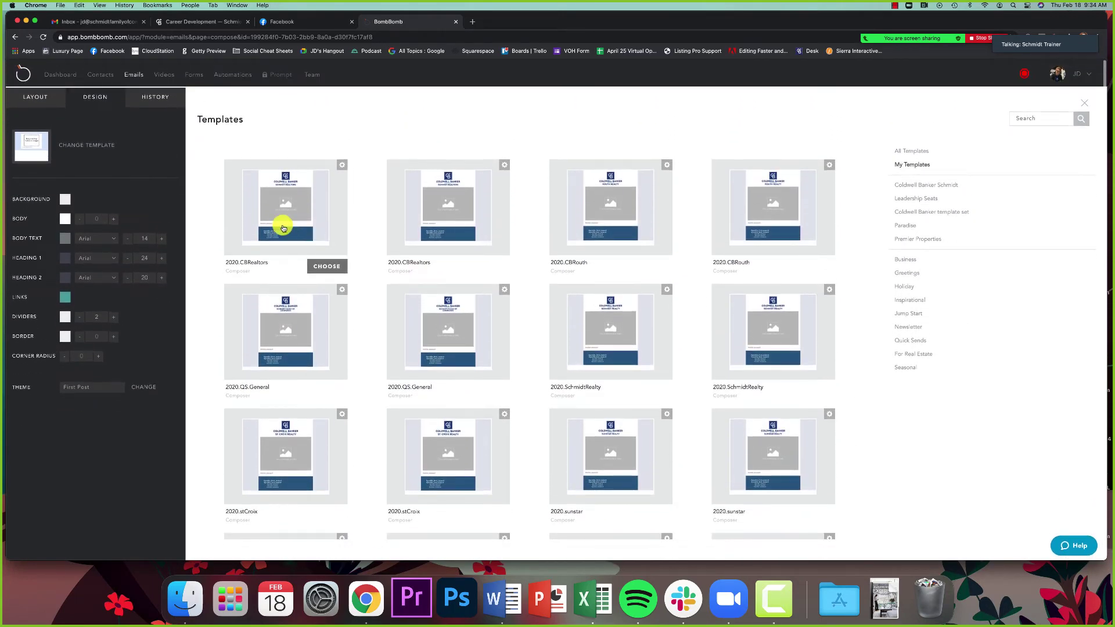
left_click(326, 267)
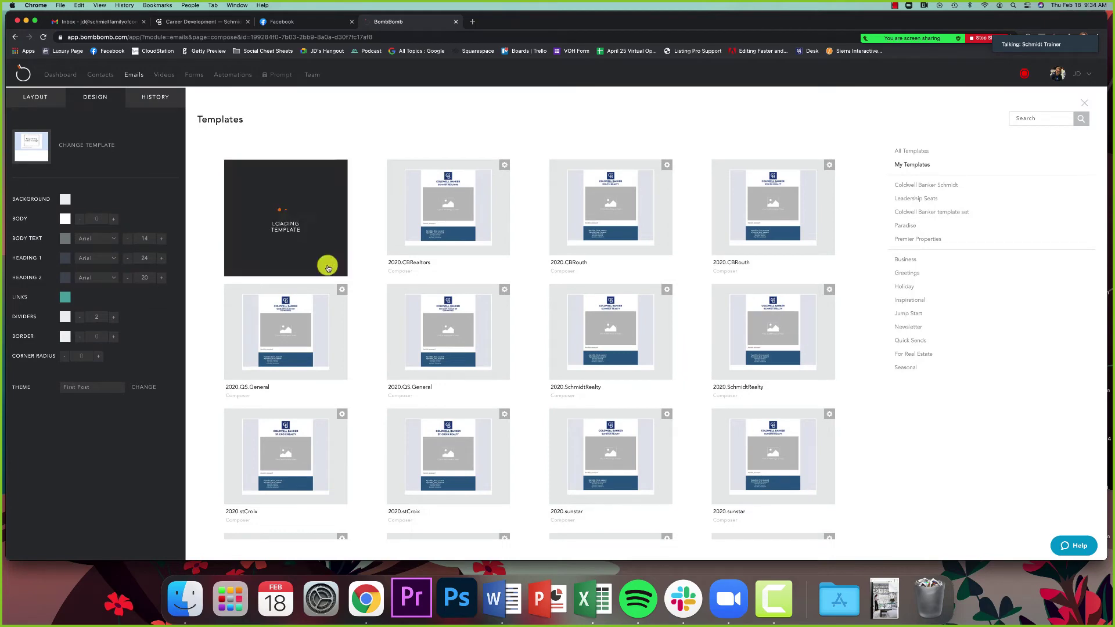
Step: Delete the #mobile_message# text row from the email
scroll(329, 263, "down", 3)
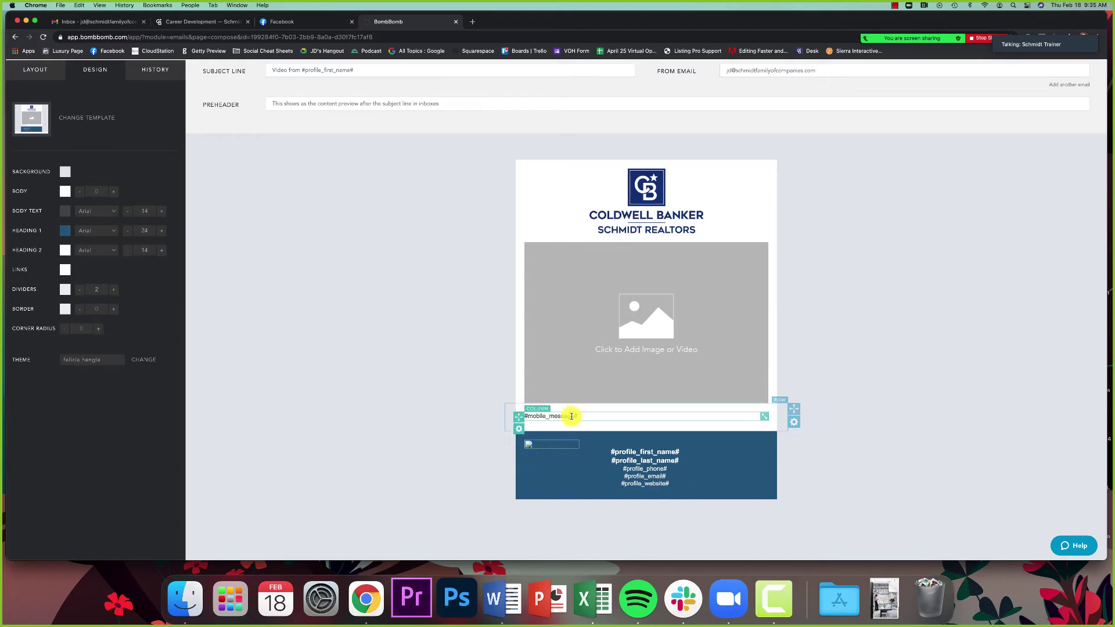
left_click(797, 424)
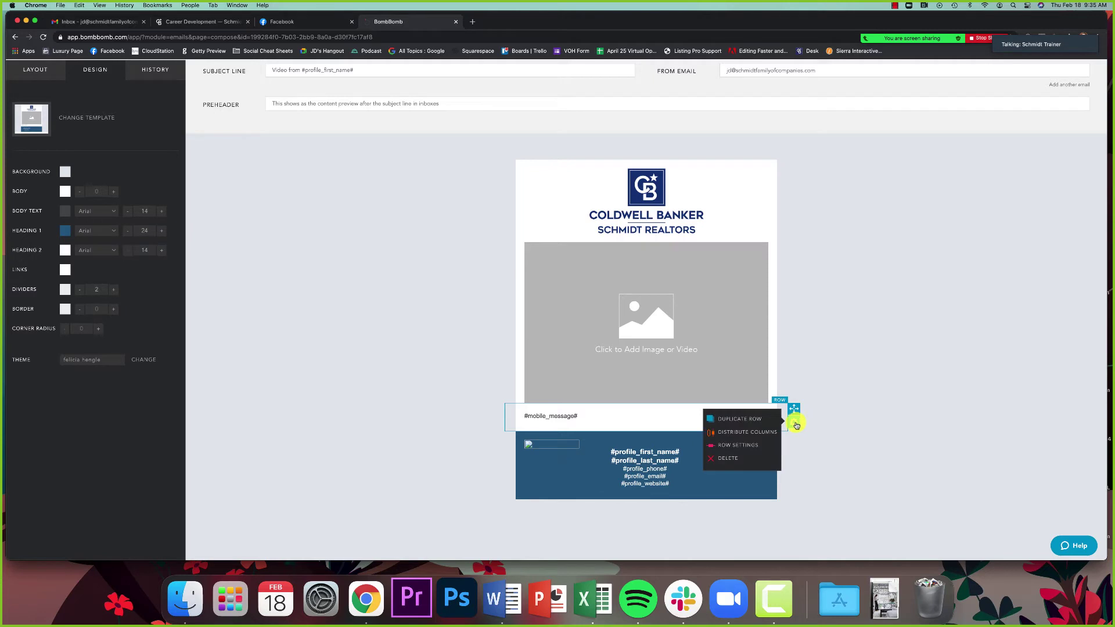
left_click(736, 458)
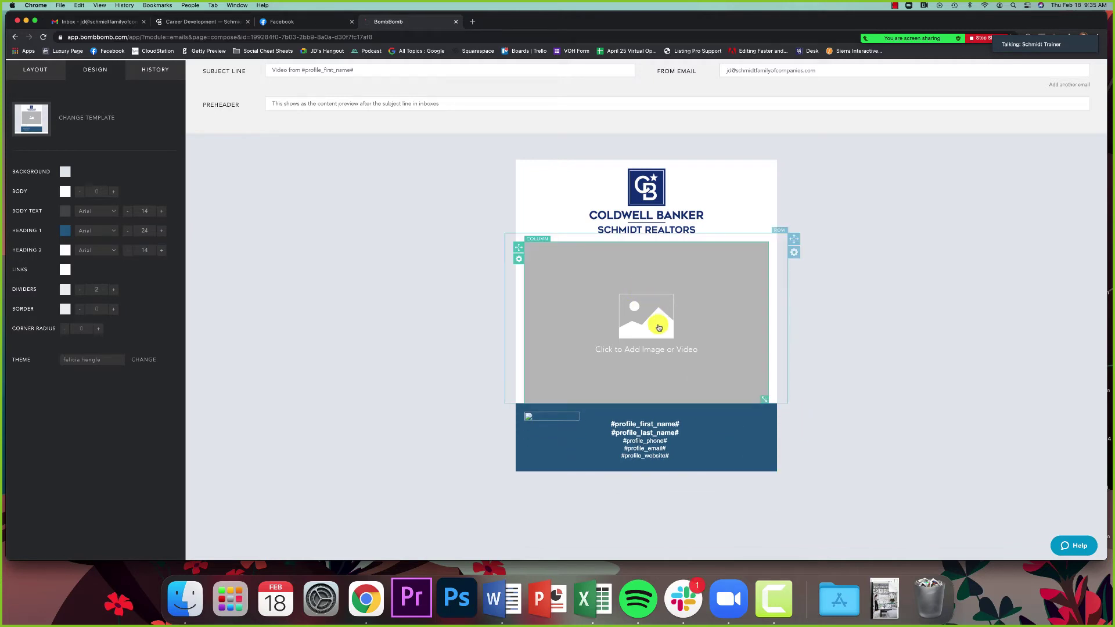
Step: Quit Slack, then open media settings for the template's image/video block
right_click(682, 598)
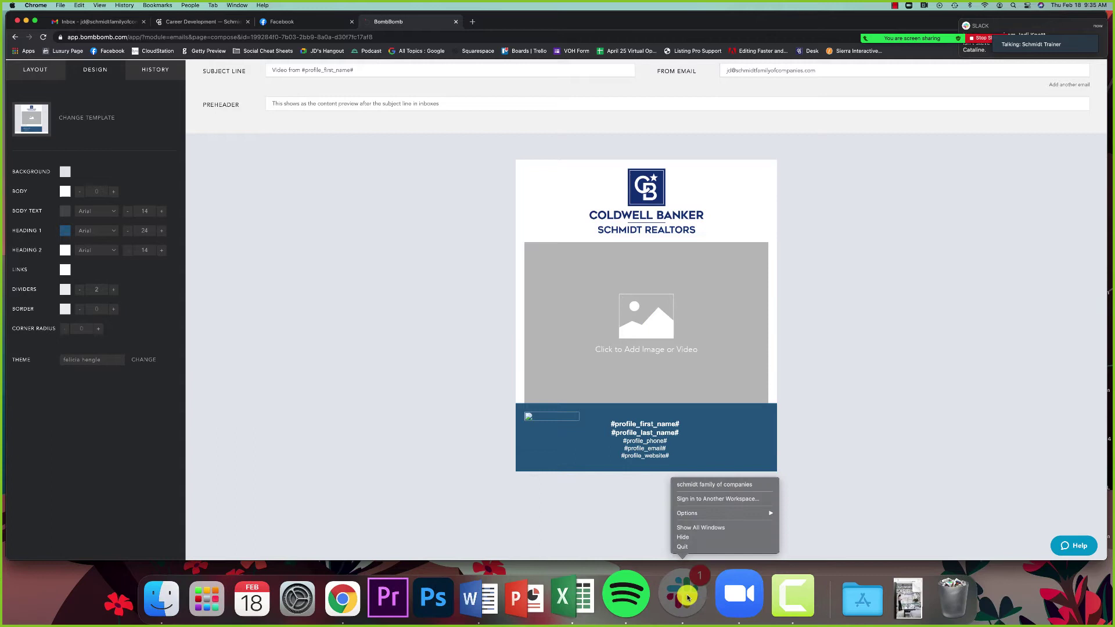
left_click(685, 546)
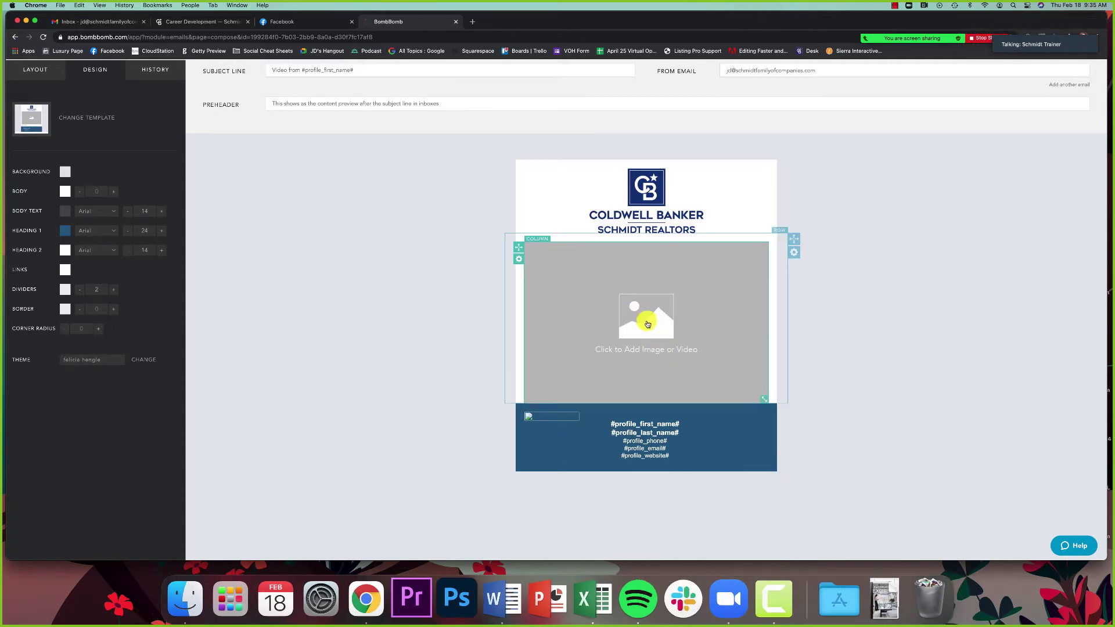
left_click(648, 324)
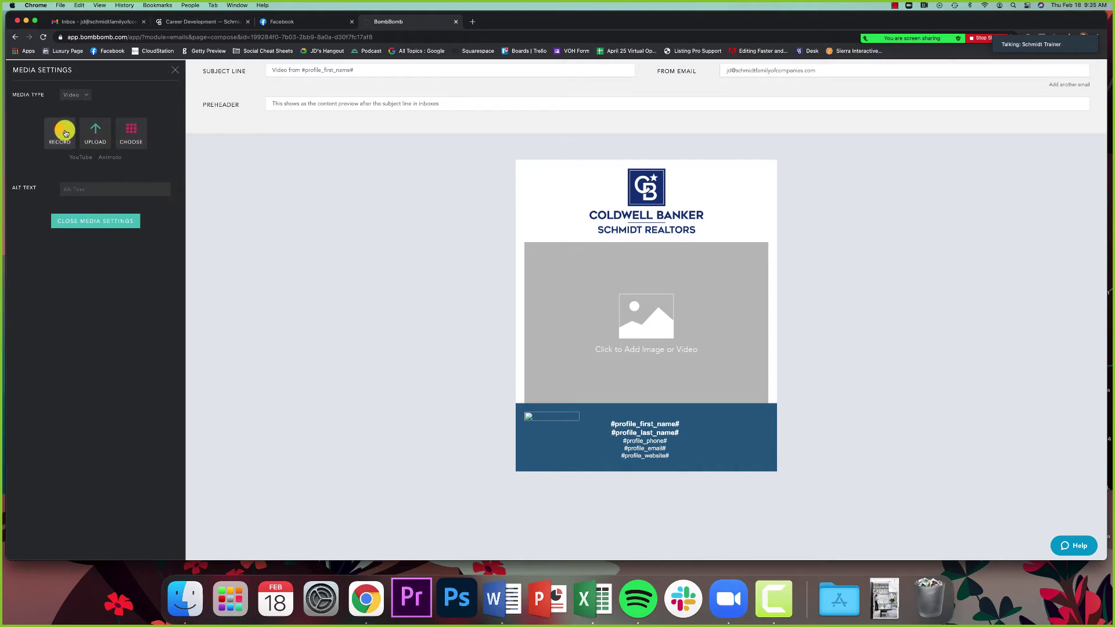
Step: Insert the 'Why Video Walkthroughs' library video into the video block and return to content blocks
left_click(132, 135)
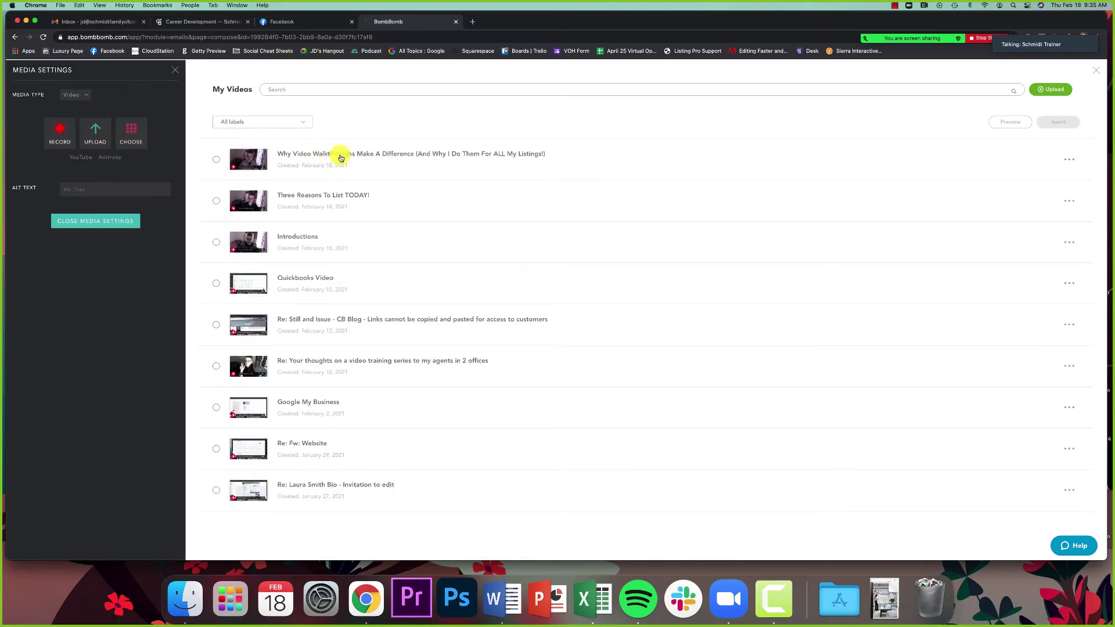
left_click(361, 157)
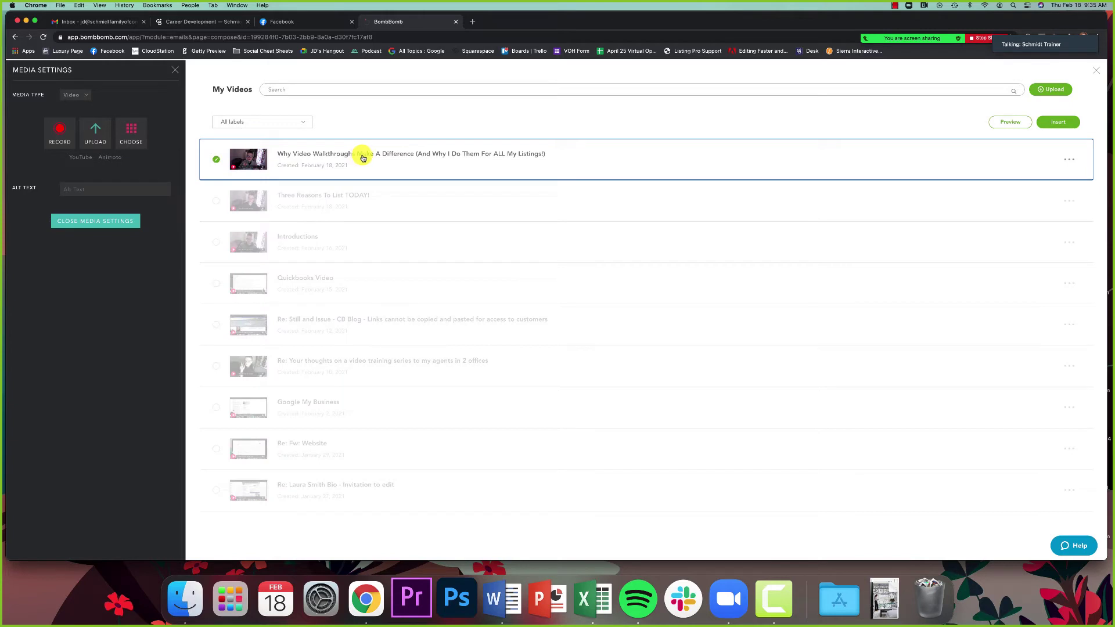
left_click(1060, 123)
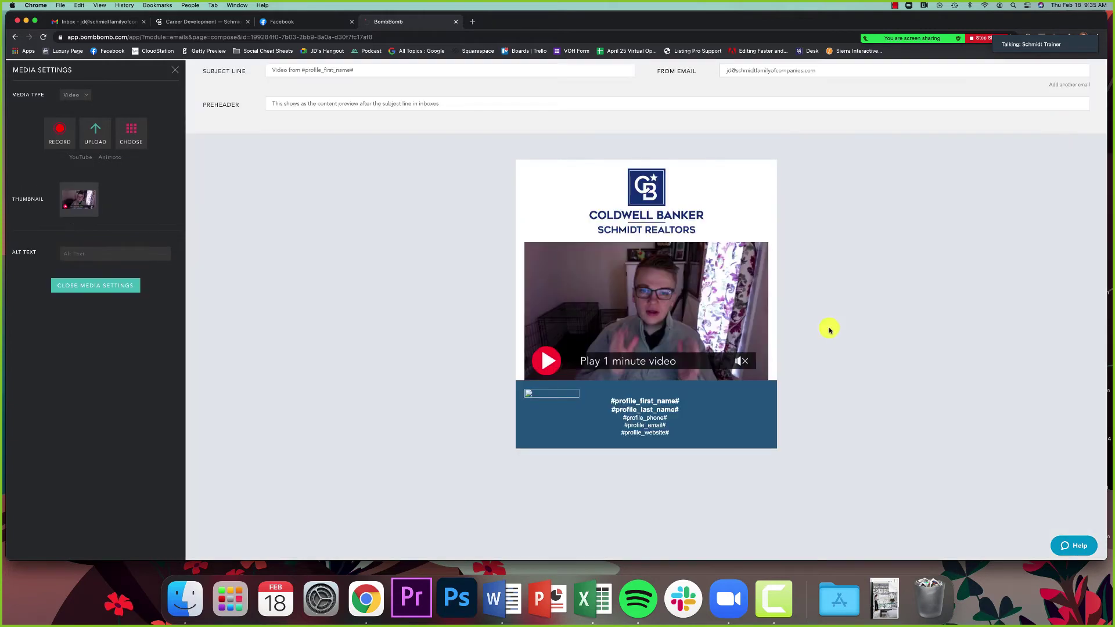
left_click(684, 336)
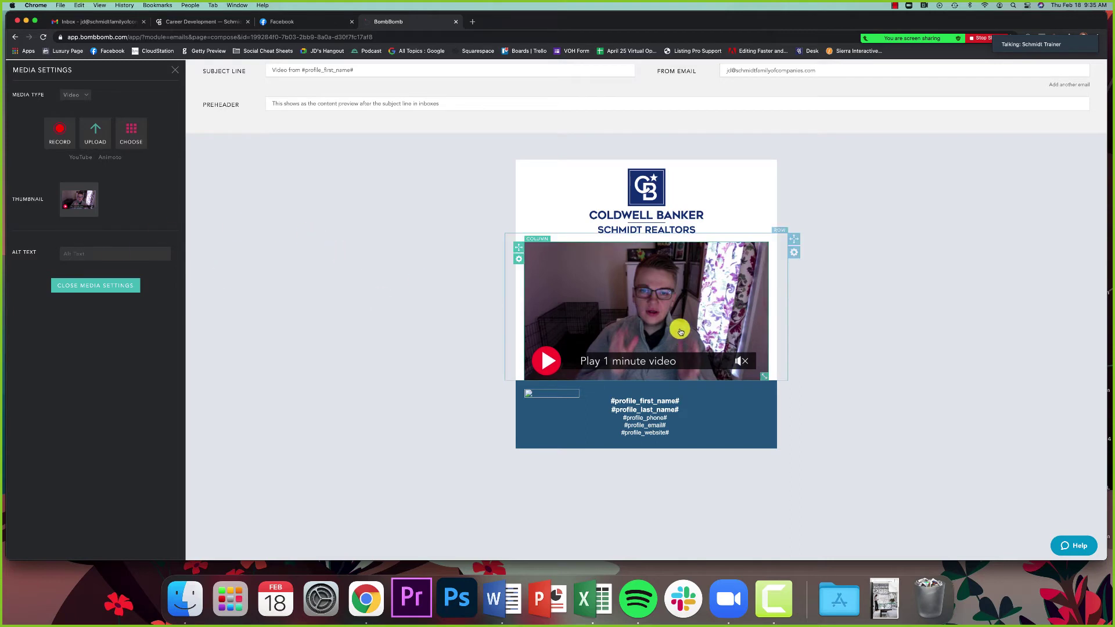
left_click(174, 70)
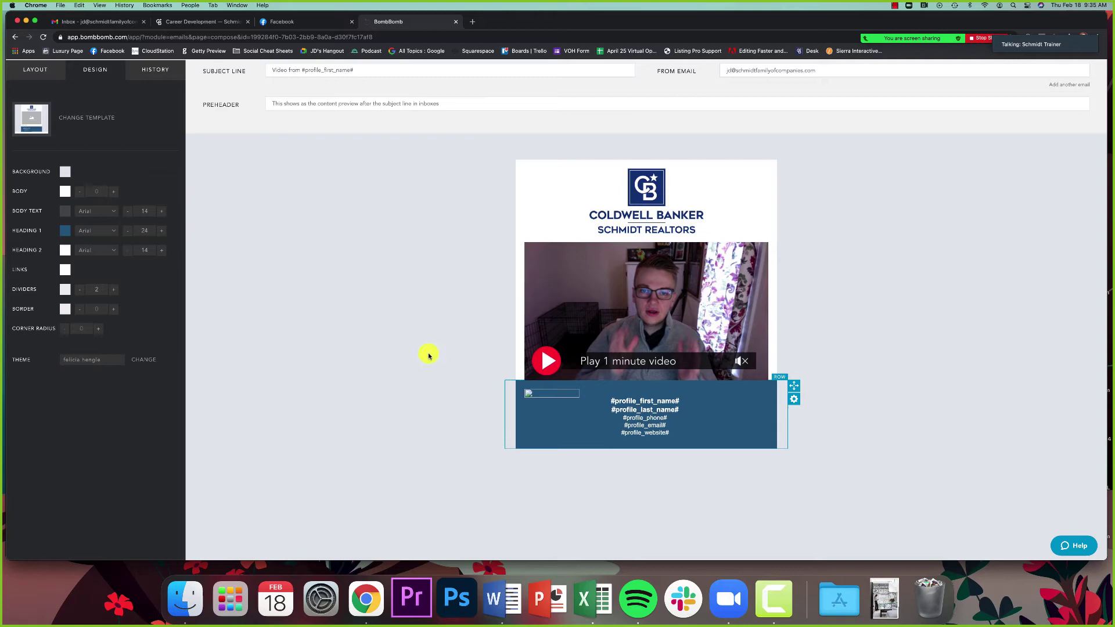
left_click(35, 71)
Step: Add a divider section and a text block just below the logo
mouse_move(95, 169)
left_mouse_down()
mouse_move(597, 356)
mouse_move(622, 421)
left_mouse_up()
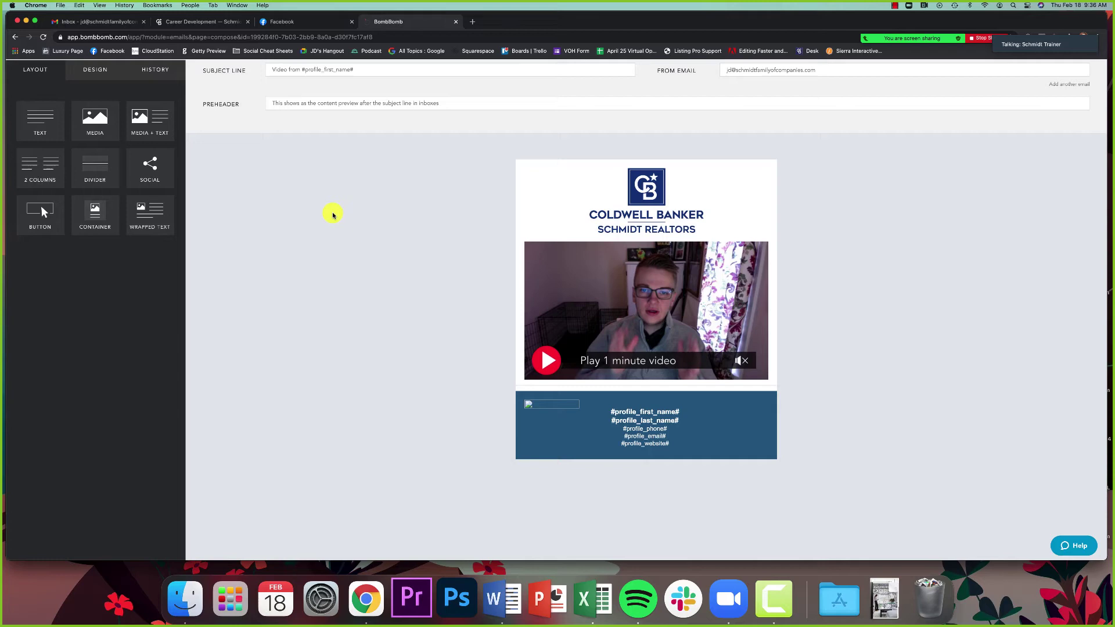
left_click_drag(36, 119, 593, 253)
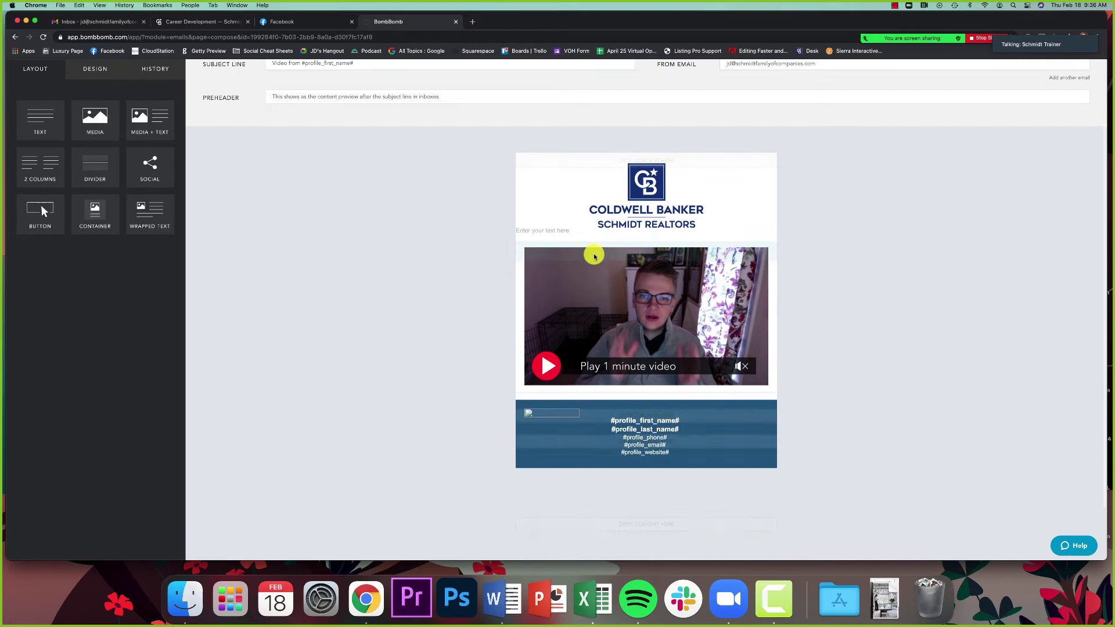
left_click(534, 231)
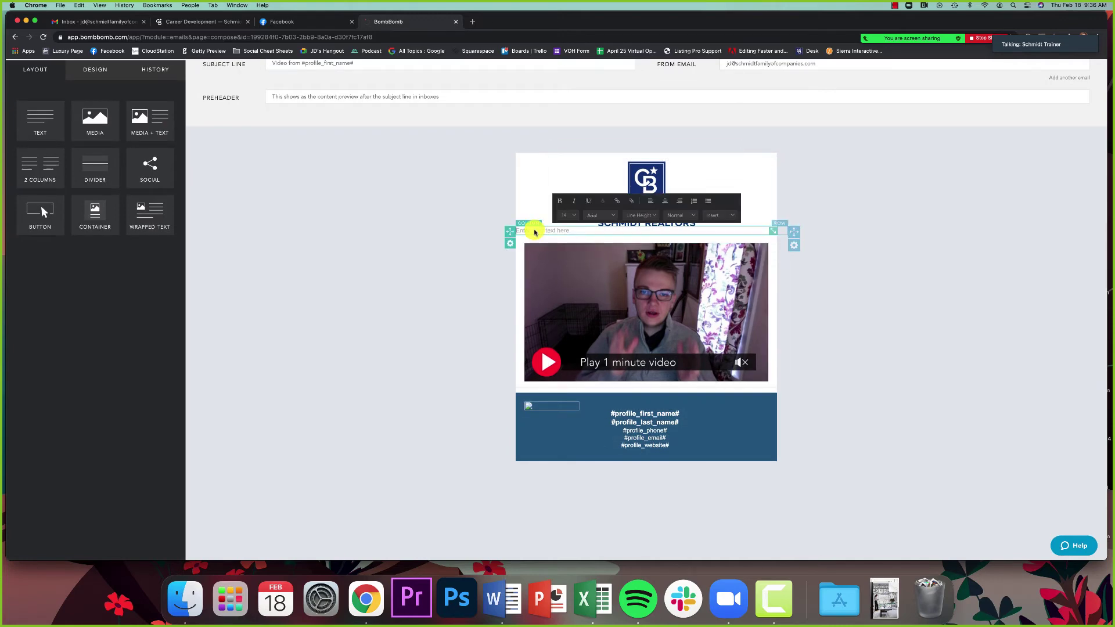
left_click(534, 231)
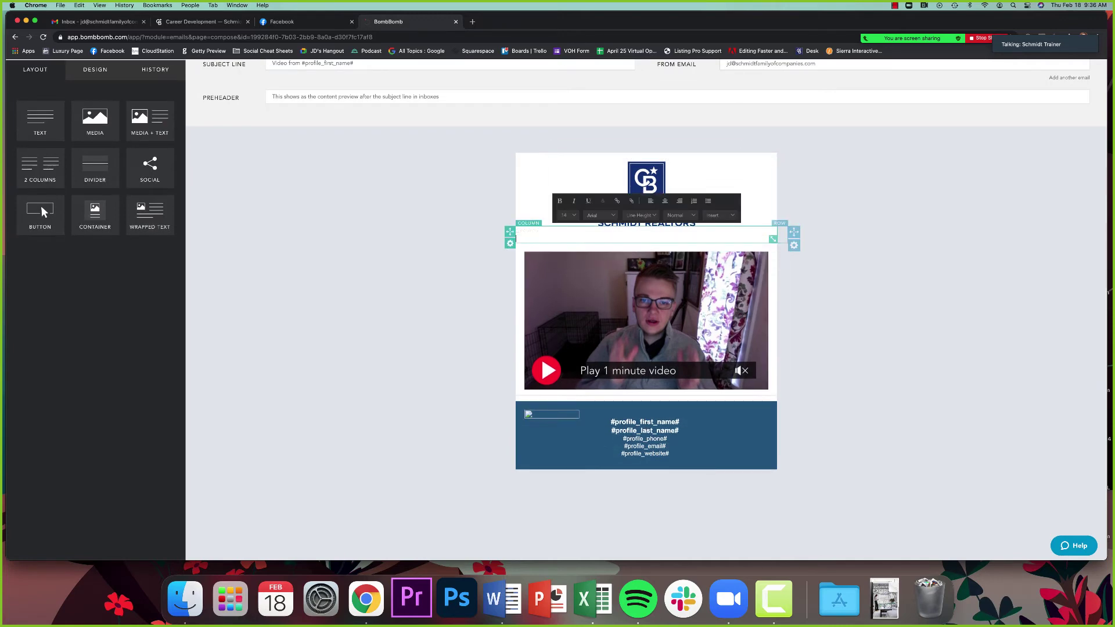
Step: Type the intro paragraph about video walkthroughs, italicising 'and' and underlining 'every single listing.'
type("Video")
key("BackSpace")
key("BackSpace")
key("BackSpace")
key("BackSpace")
key("BackSpace")
key("BackSpace")
type("For me personally, video has always been one of my b")
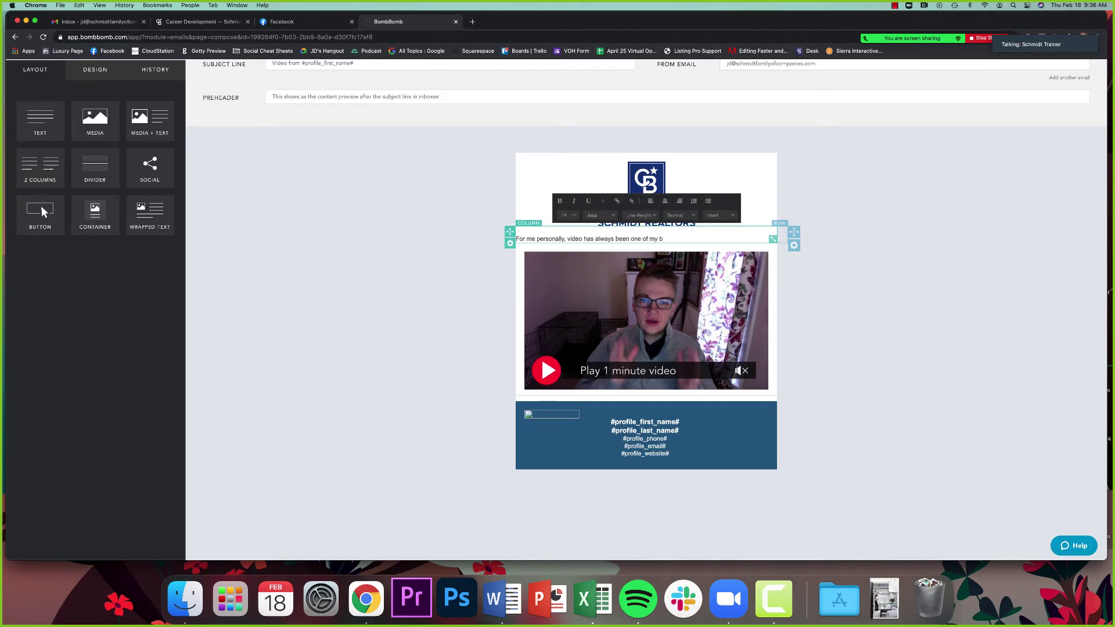
type("iggest passions. Connecting my film career with my real estate car")
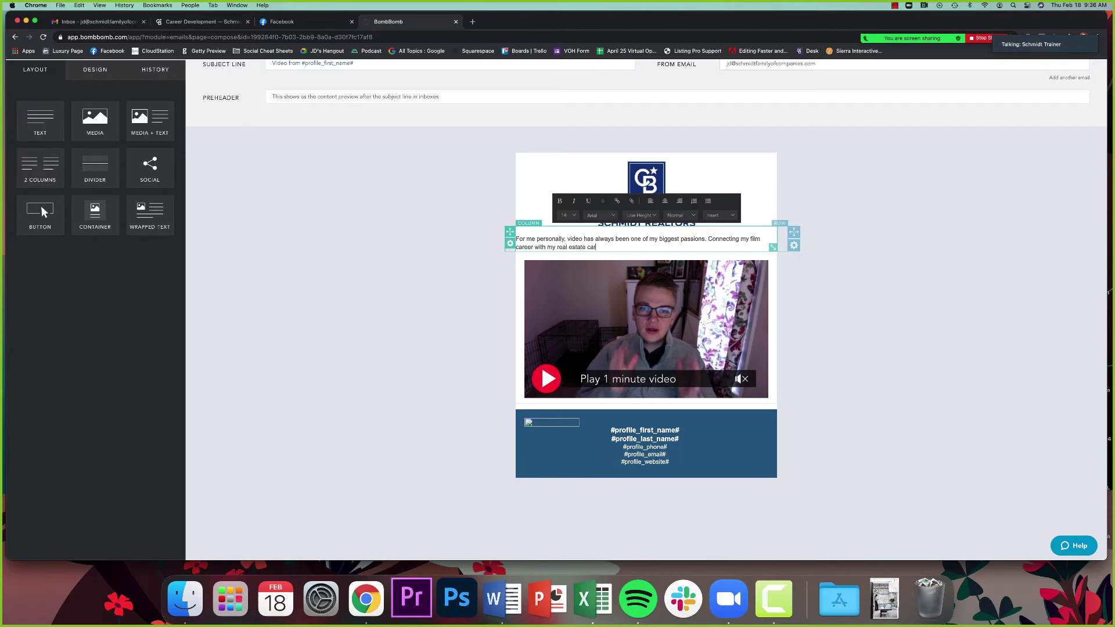
type("eer helps me stay creative")
key("super+i")
type("and")
key("super+i")
type("helps sell my clients' homes. Below, I dis")
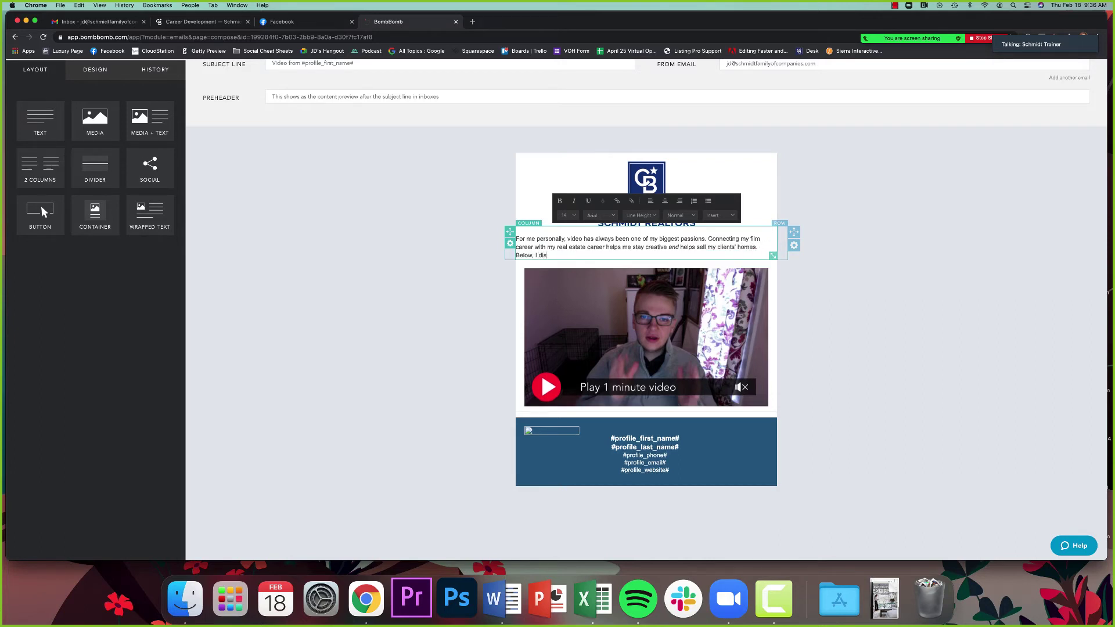
type("cuss WHY video walkthroughs are essential in today's ma")
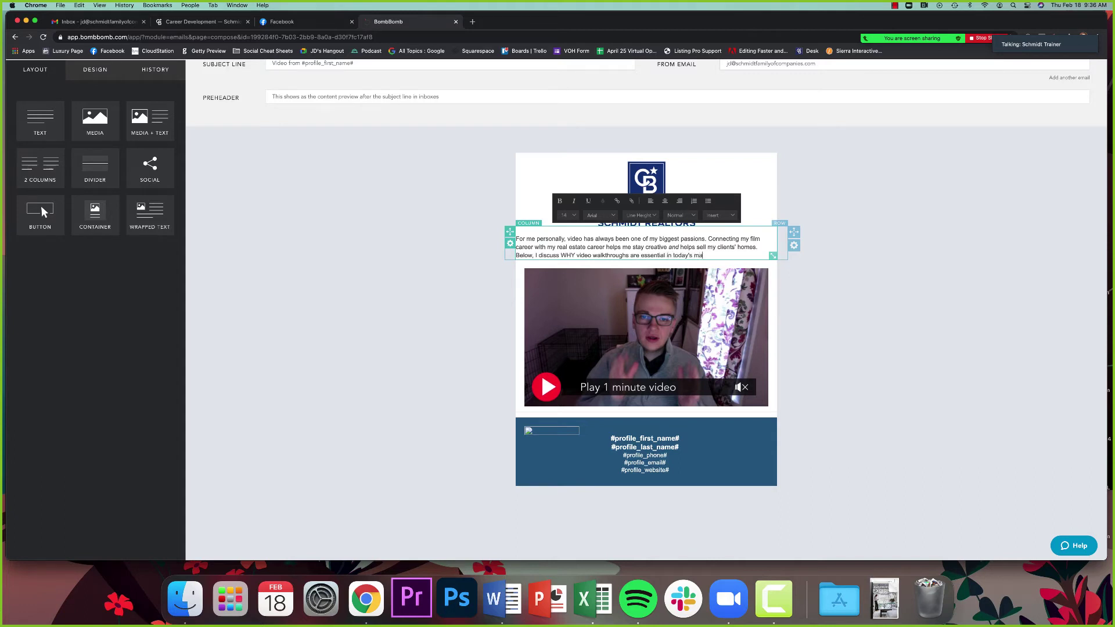
type("rket and why I do one for")
key("super+u")
type("every singl")
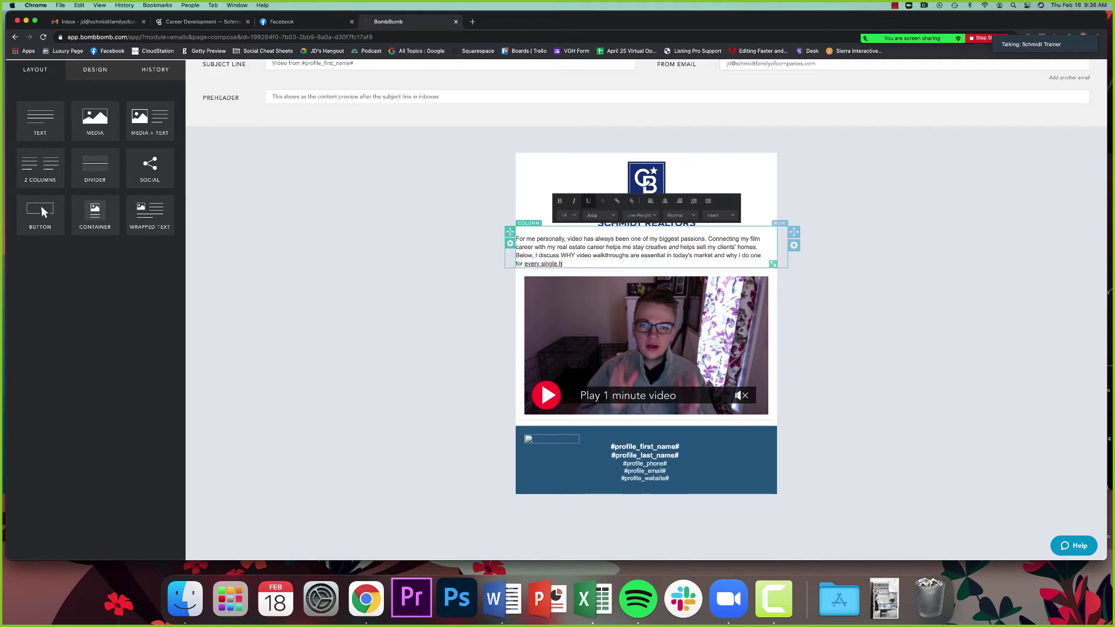
type("e h")
key("BackSpace")
type("listing.")
Step: Centre the paragraph and replace 'are essential' with 'help sell homes quickly'
key("super+a")
left_click(664, 200)
left_click(948, 328)
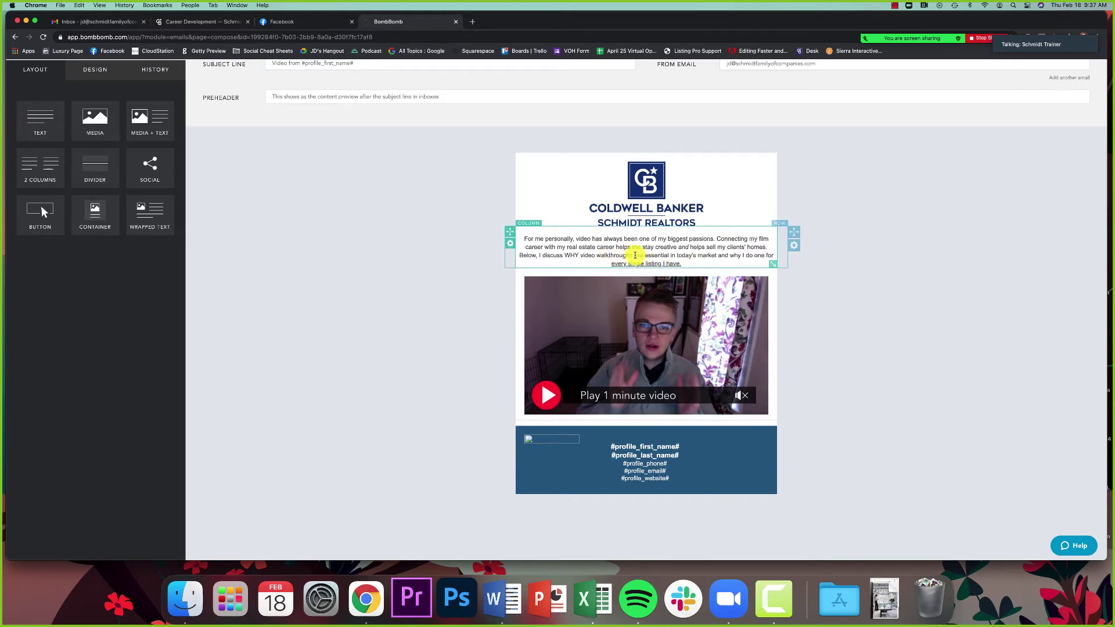
left_click_drag(634, 255, 670, 256)
key("BackSpace")
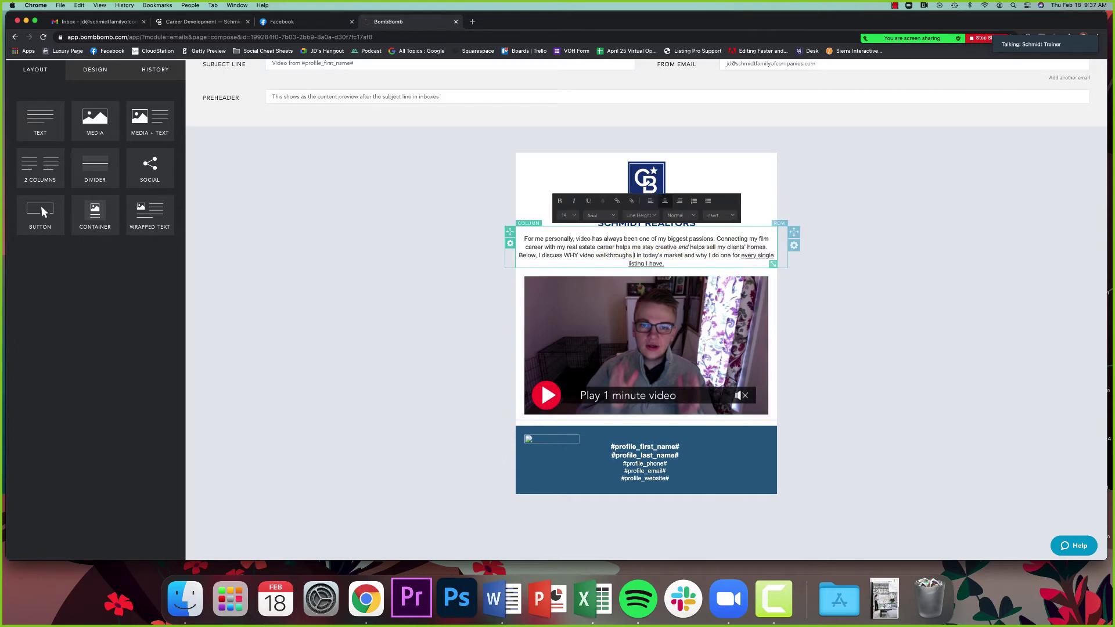
type("help")
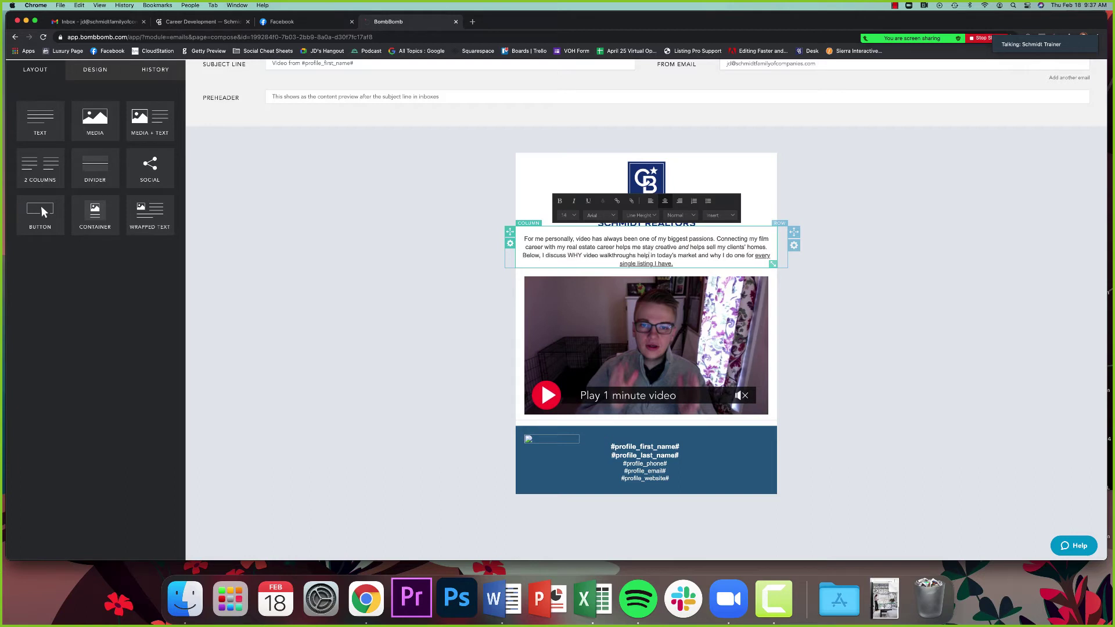
type(" sell homes qu ")
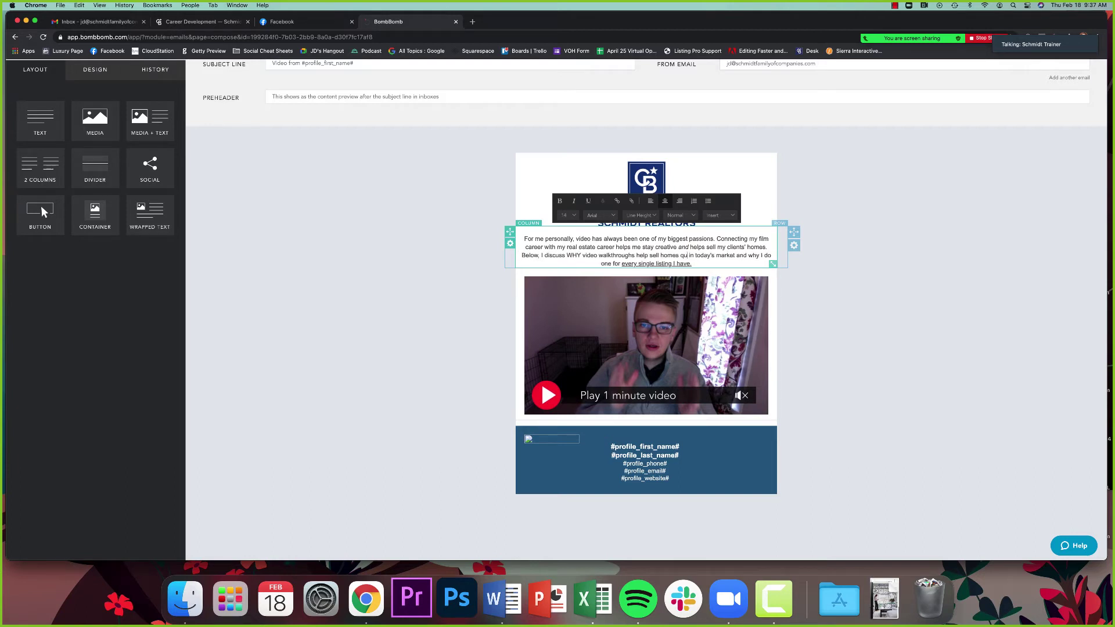
type("ickly")
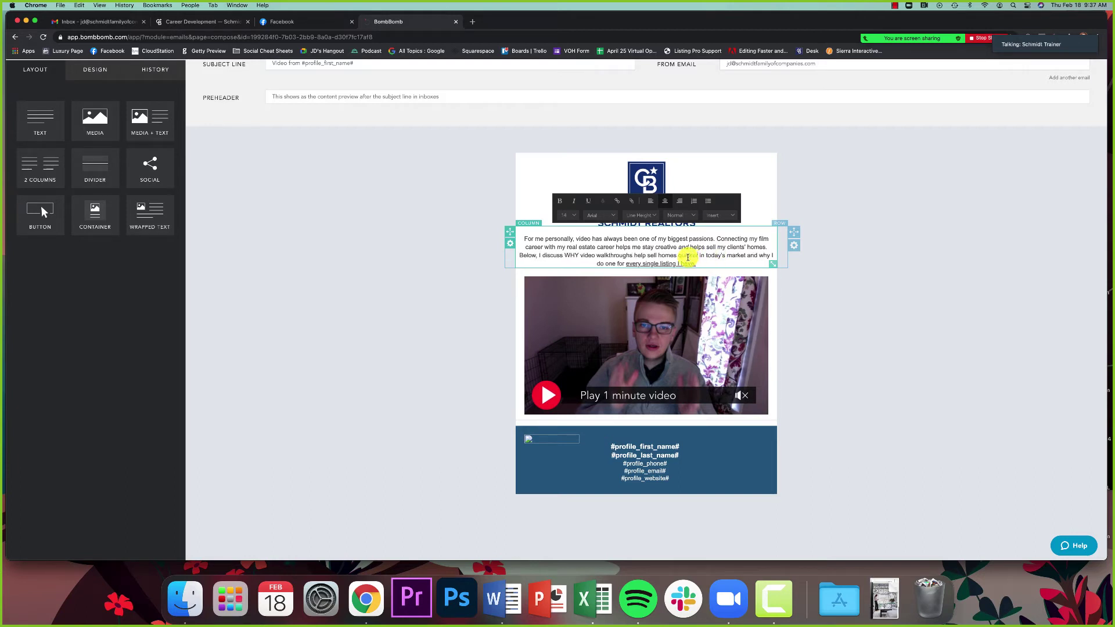
left_click(388, 273)
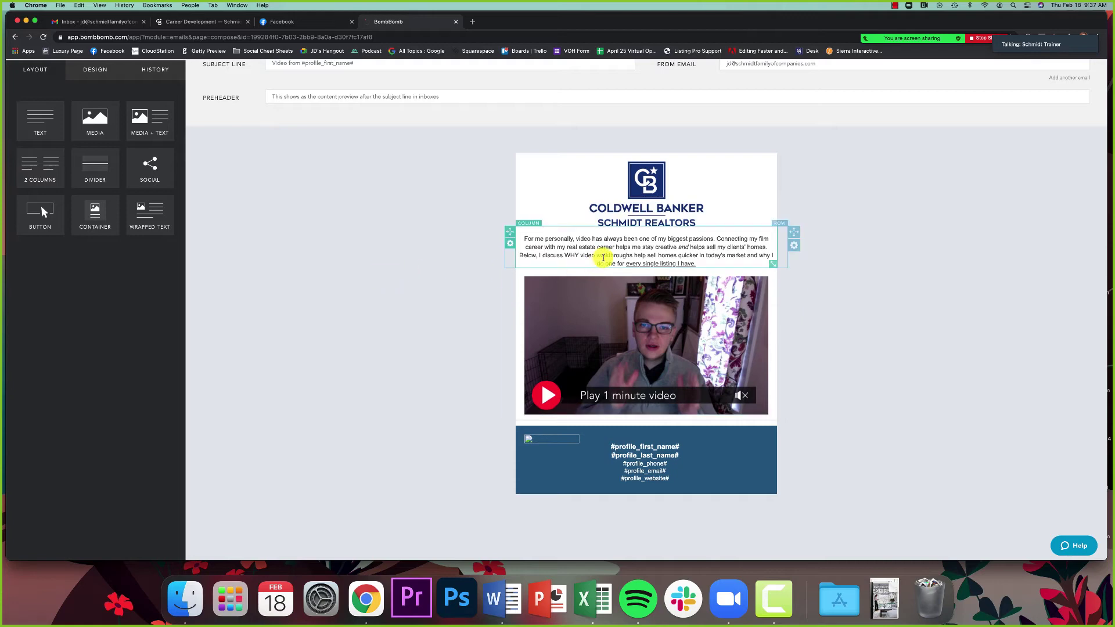
Step: Set the subject to 'Why I Do Video Walkthroughs For EVERY LISTING!' and save the email
scroll(436, 253, "up", 3)
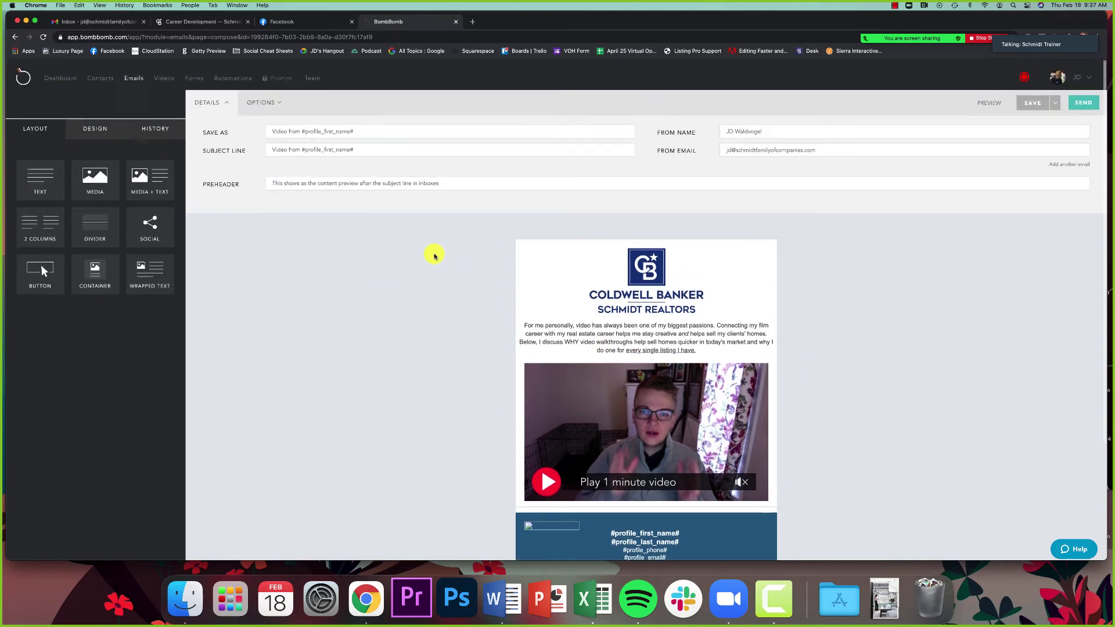
scroll(383, 212, "down", 1)
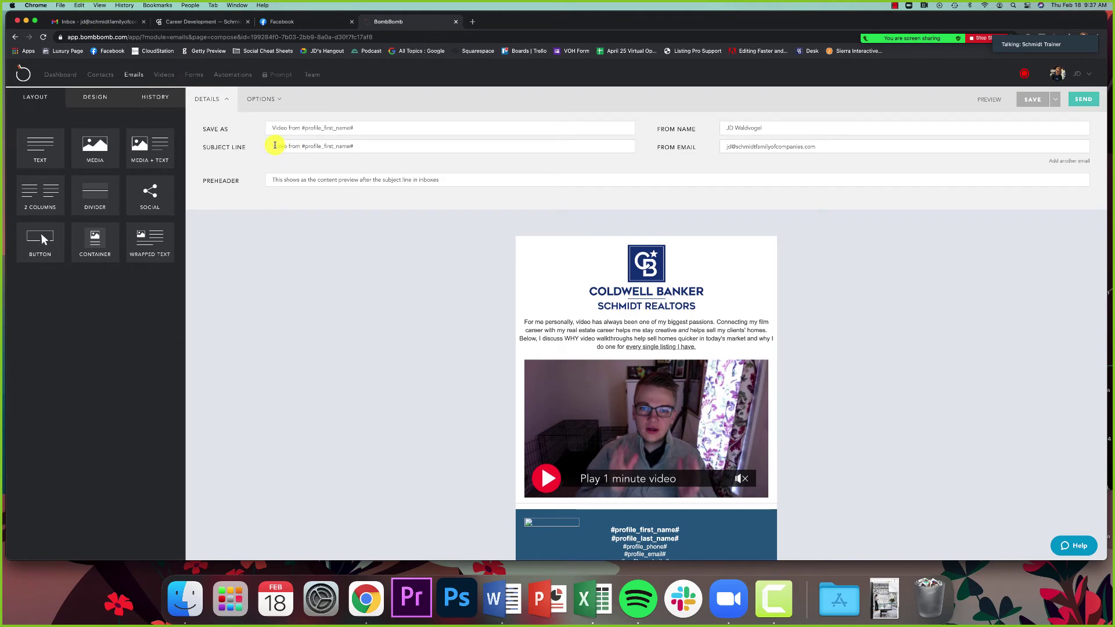
triple_click(298, 145)
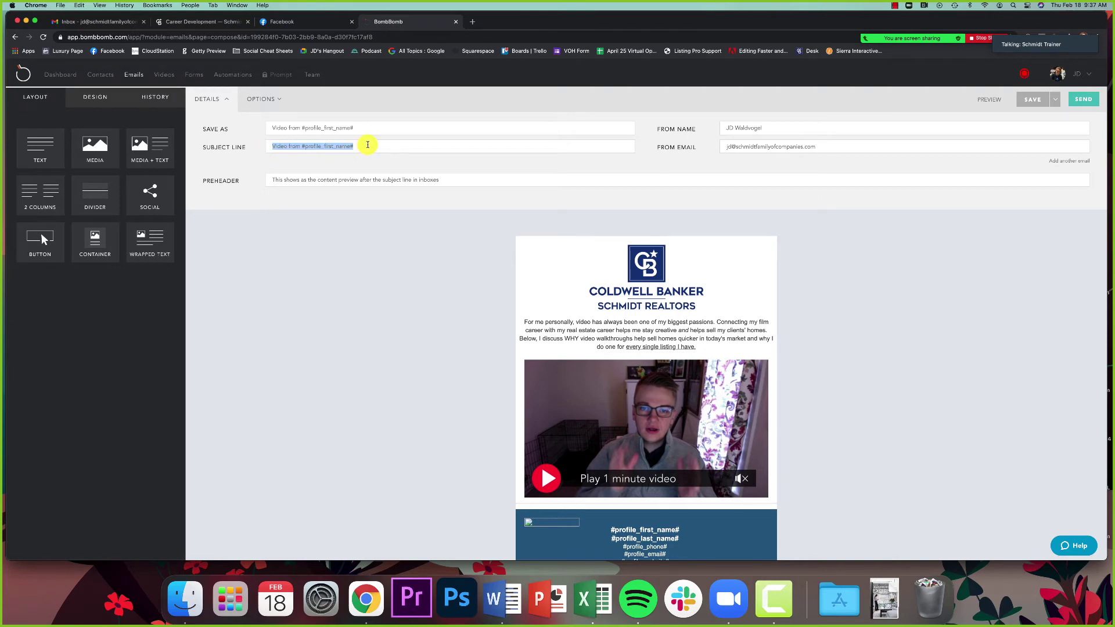
type("Why V")
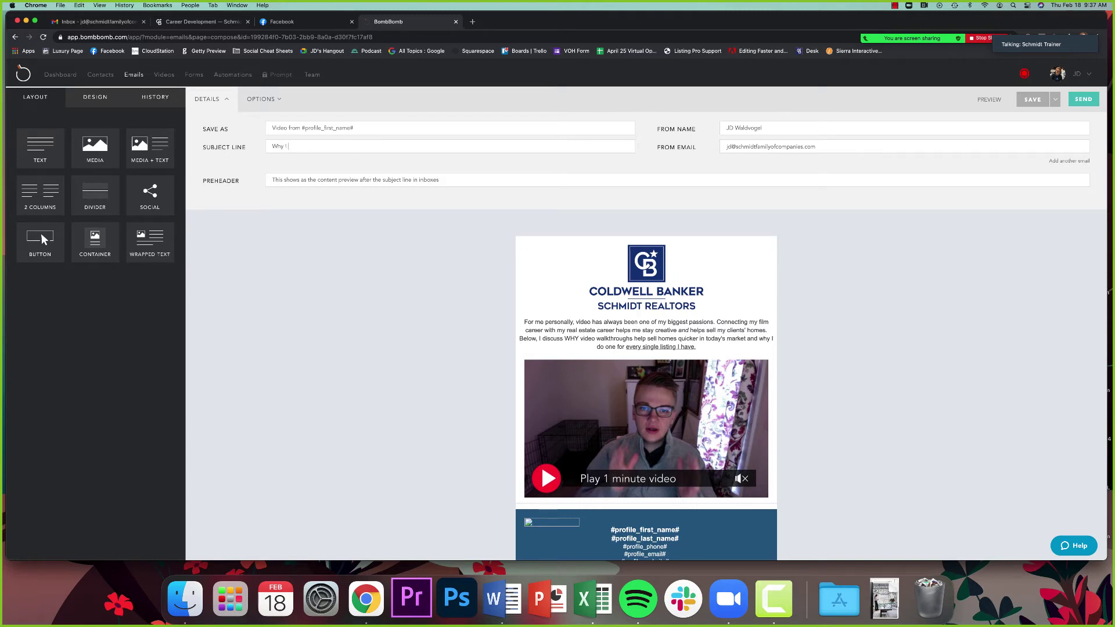
type(" DO ")
type("o Video Walkthroughs For")
type("EVERY")
type(" LISTING!")
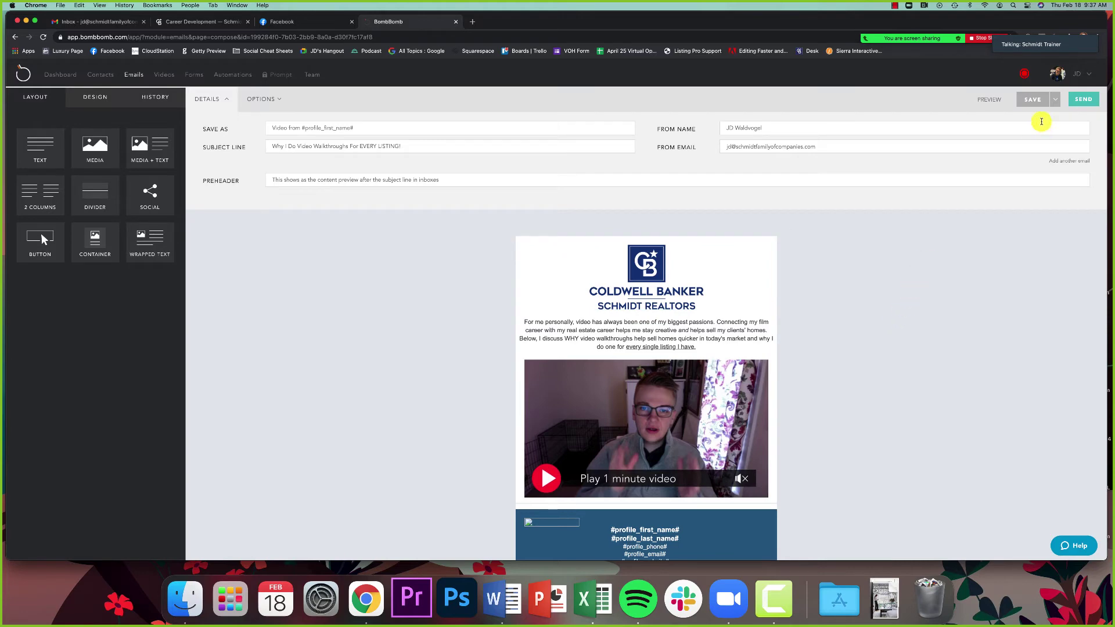
left_click(1035, 101)
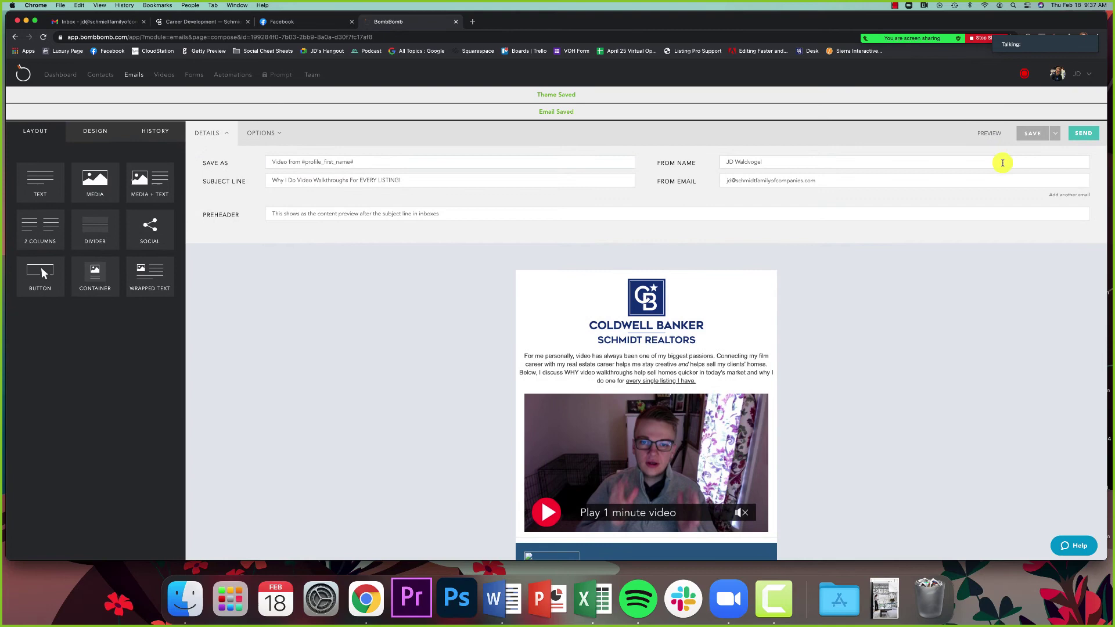
scroll(953, 344, "down", 5)
scroll(957, 344, "up", 3)
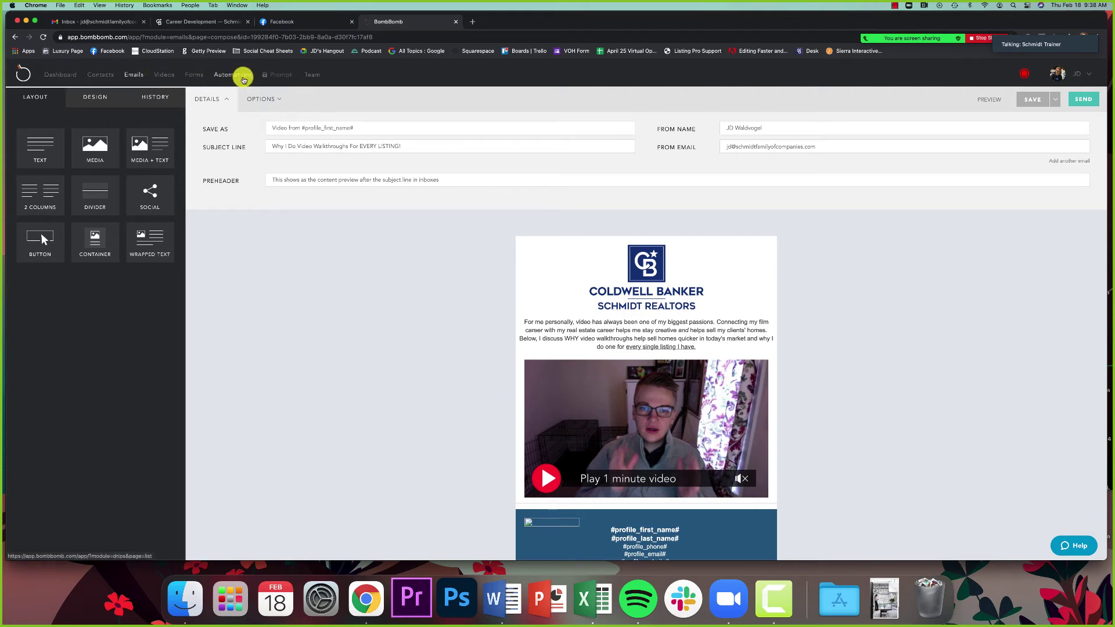
Step: Go to Automations and rename the new automation to 'Sellers Campaign 2021'
left_click(237, 77)
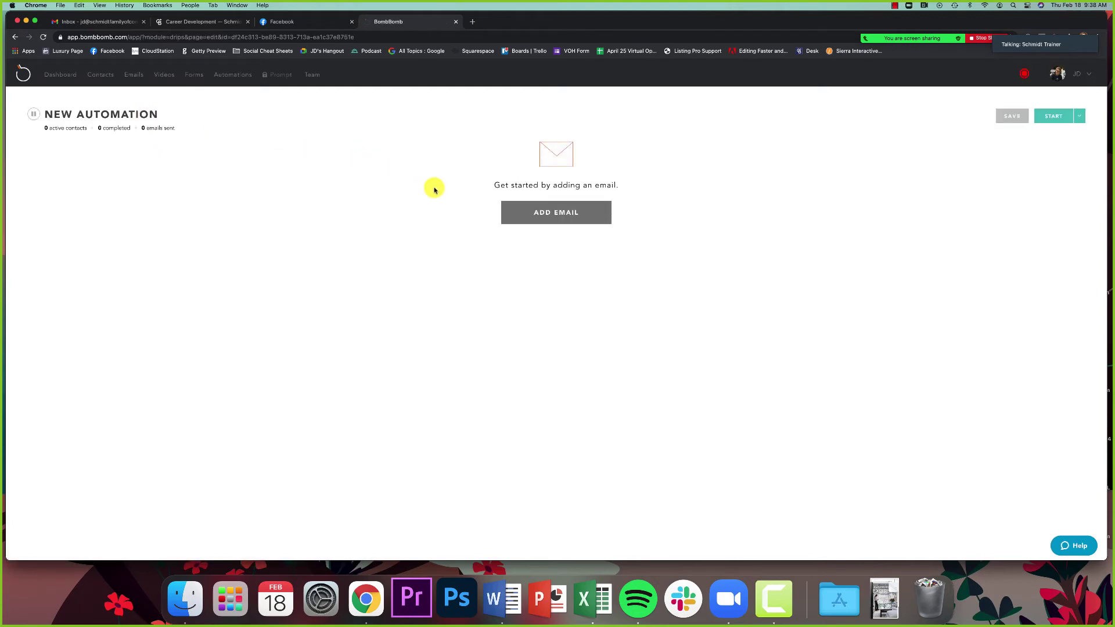
left_click(73, 114)
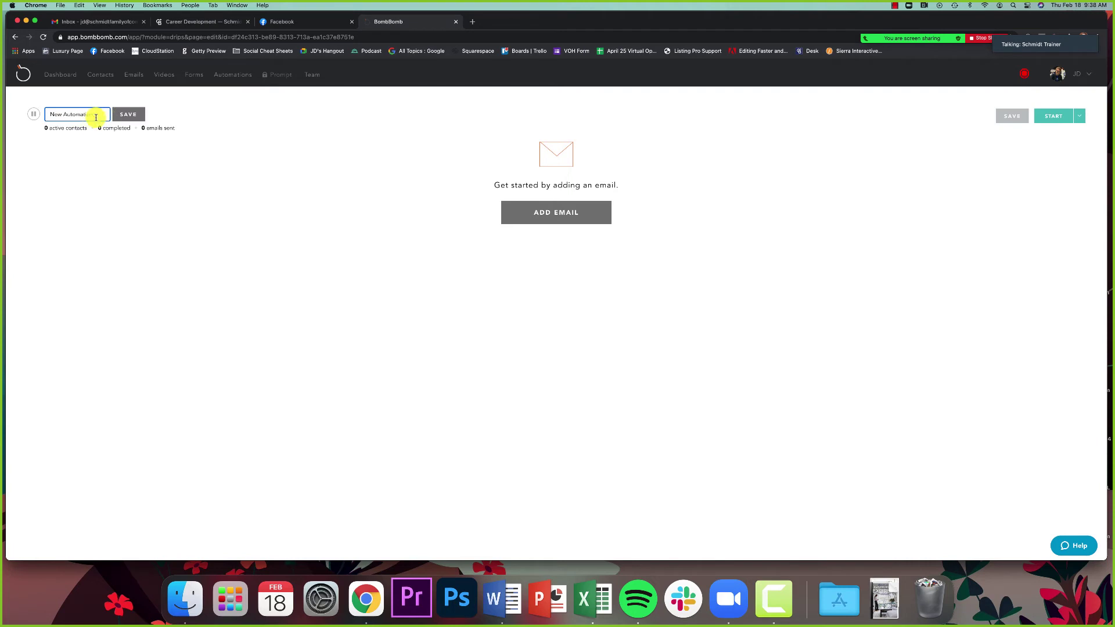
triple_click(80, 114)
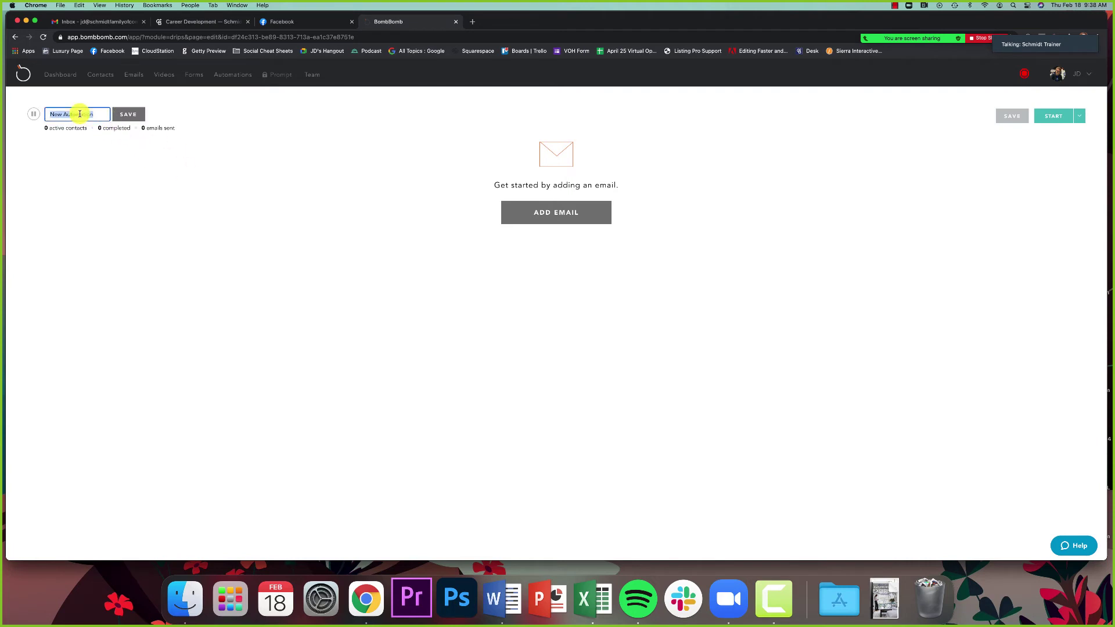
type("Sc")
type("llers Campaign 2021")
left_click(127, 115)
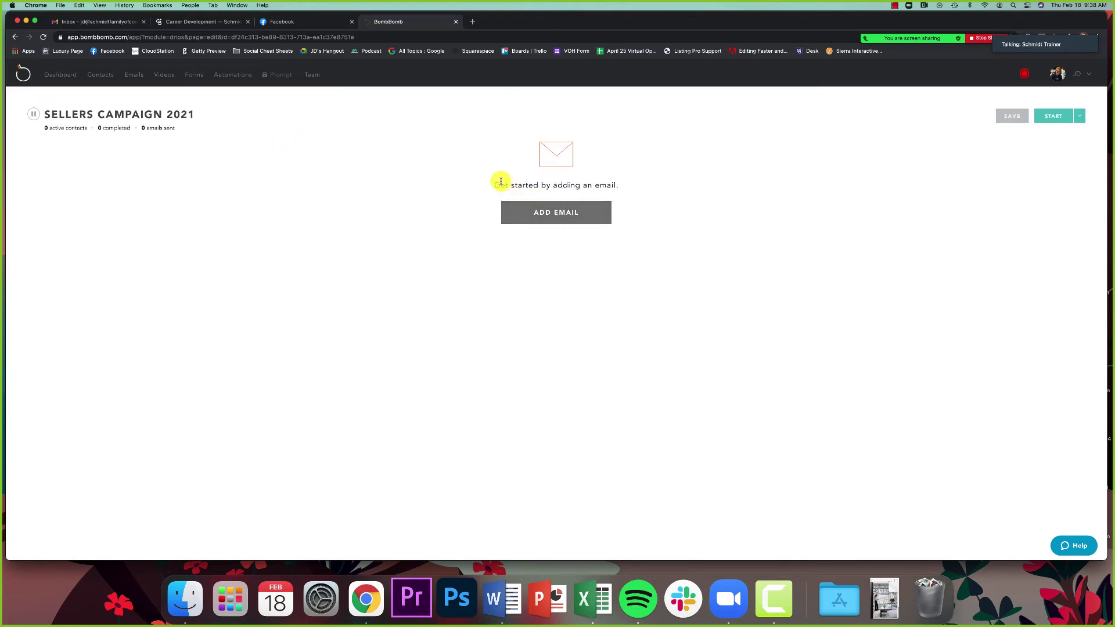
Step: Add 'Three Reasons To Sell Your Home Today!' then 'Why I Do Video Walkthroughs' as emails a day apart
left_click(559, 213)
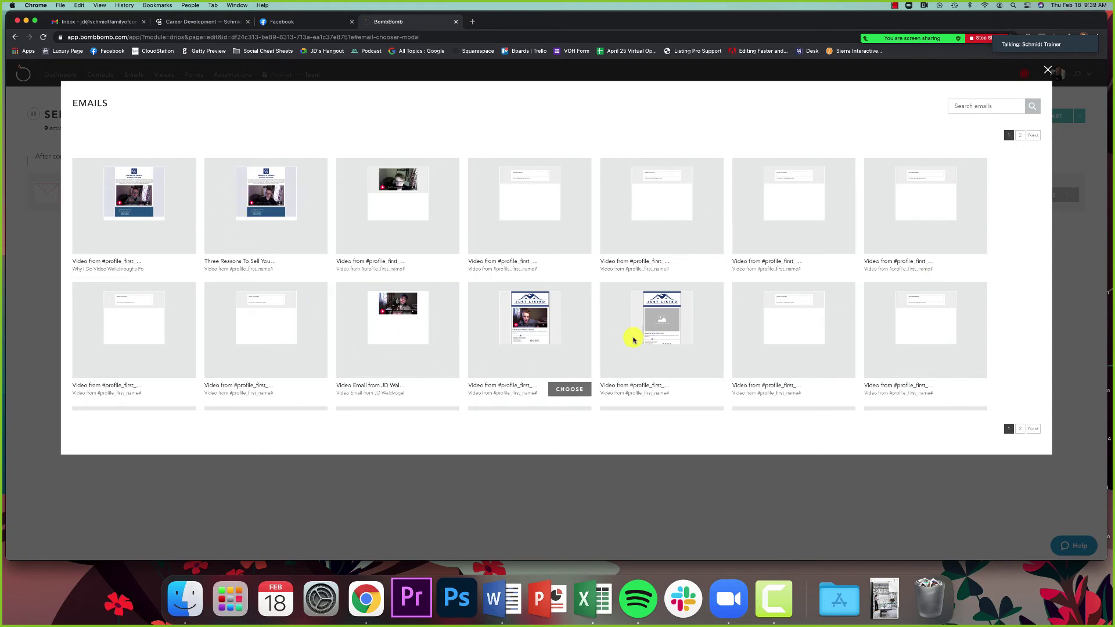
left_click(301, 267)
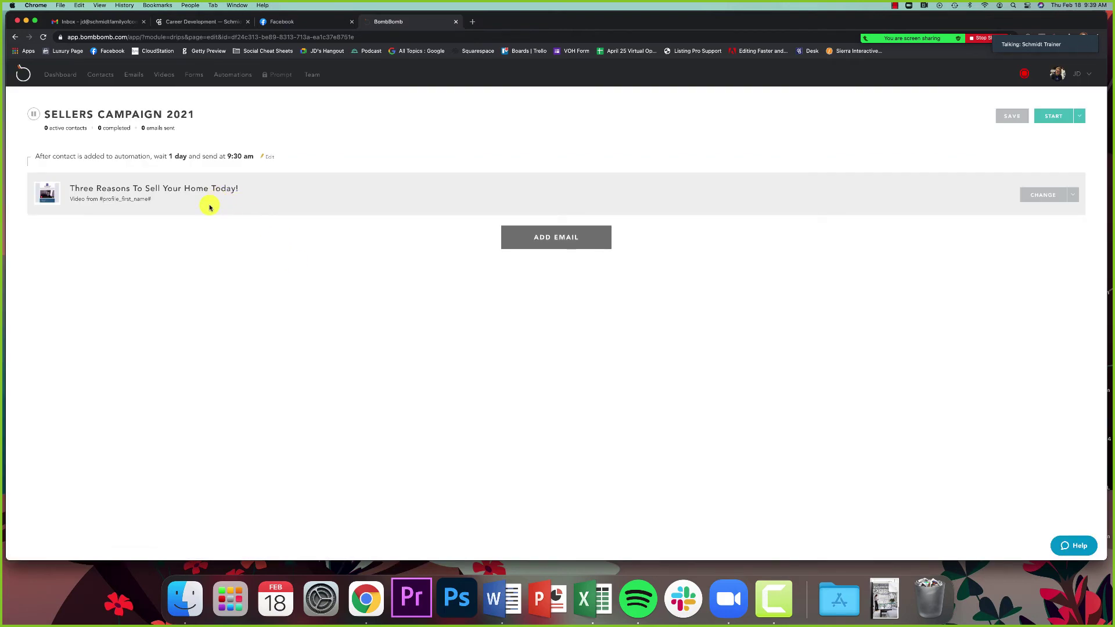
left_click(570, 237)
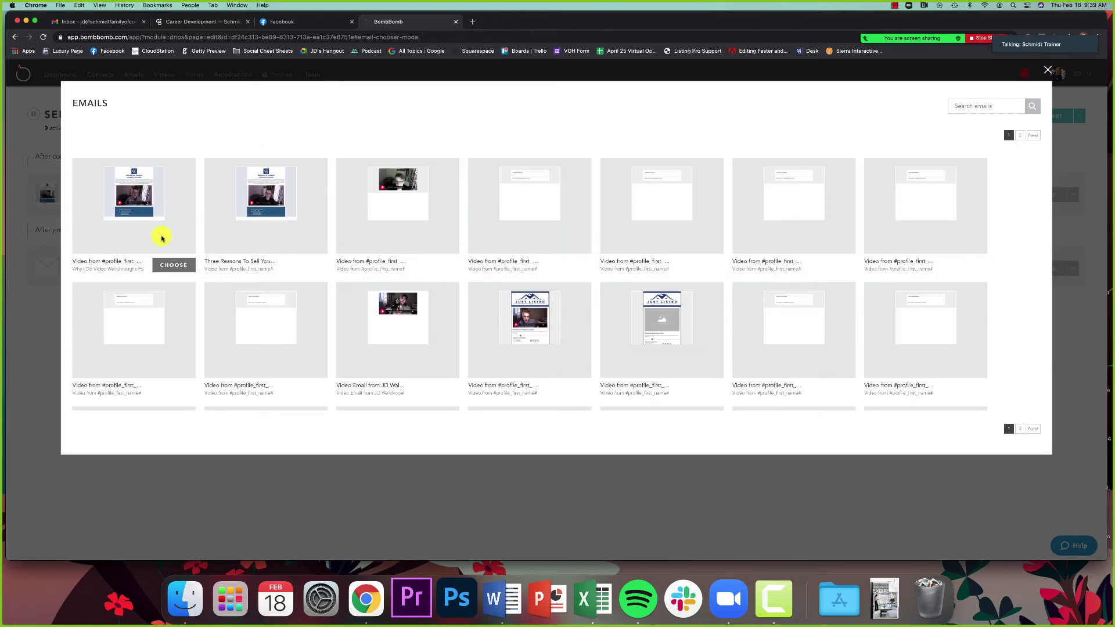
left_click(173, 264)
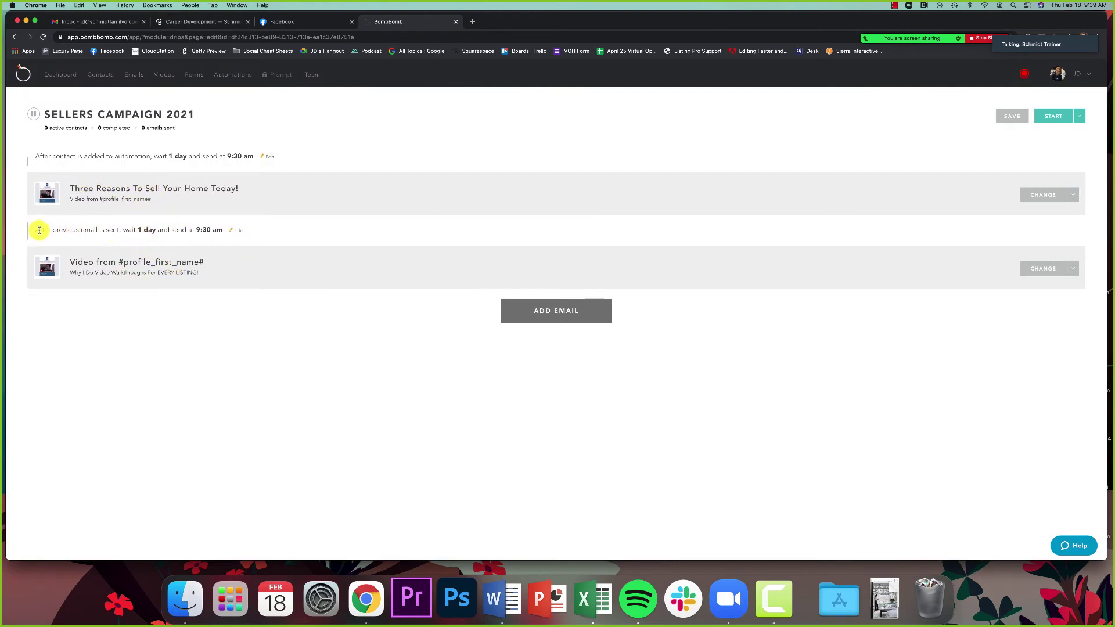
Step: Highlight the delay line before the second email, including 'previous email is', for emphasis
left_click_drag(37, 230, 256, 234)
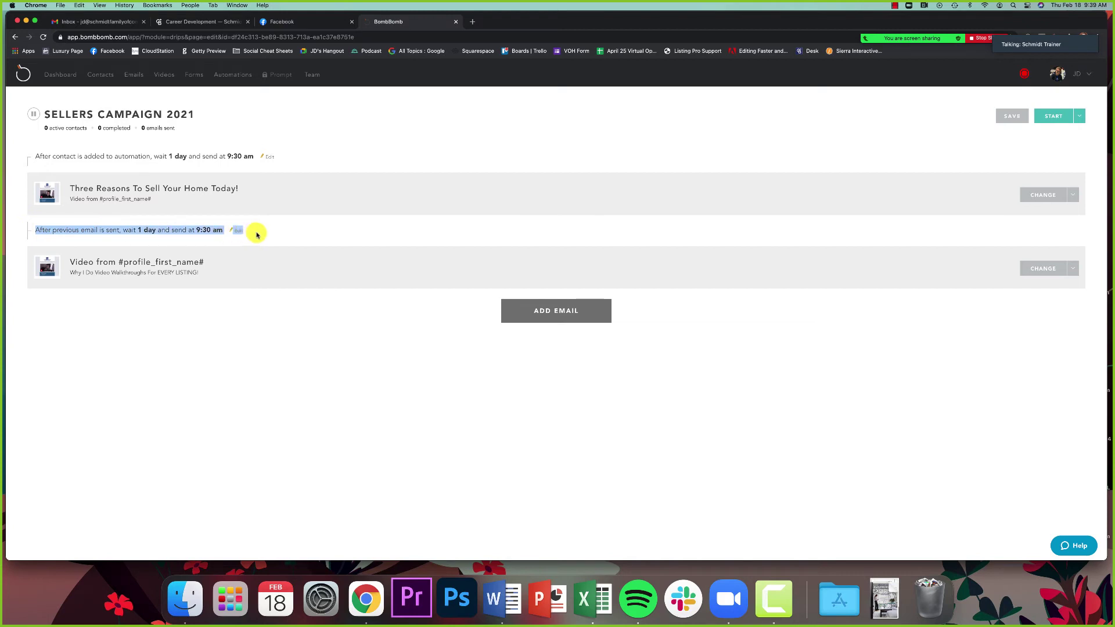
left_click_drag(51, 230, 145, 232)
left_click(144, 232)
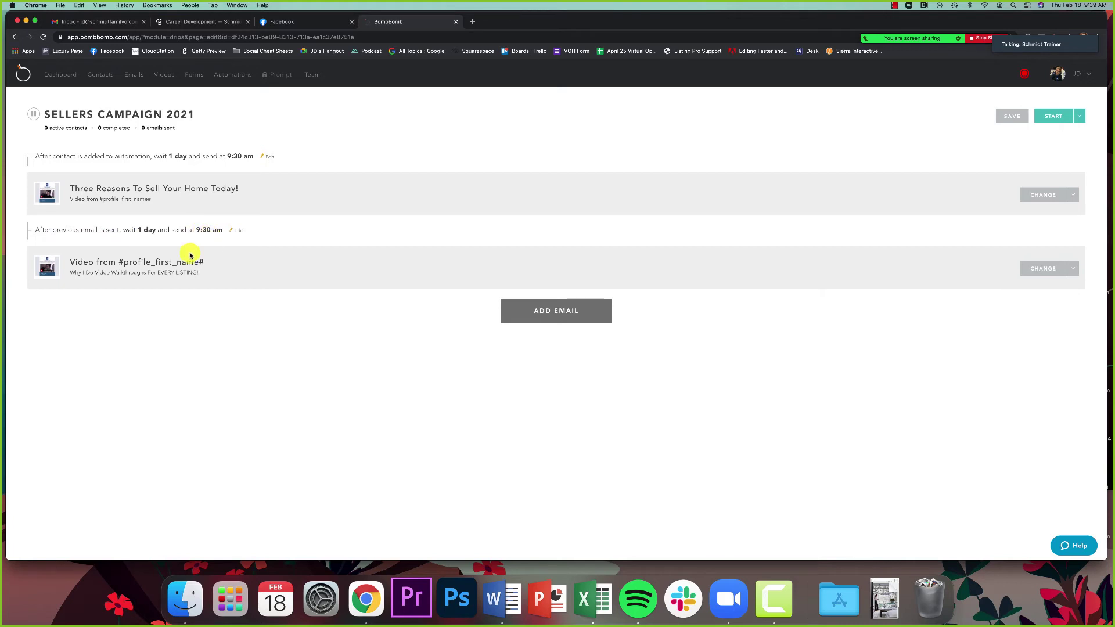
Step: Try a weeks delay with a different send time, then close the delay settings
left_click(240, 232)
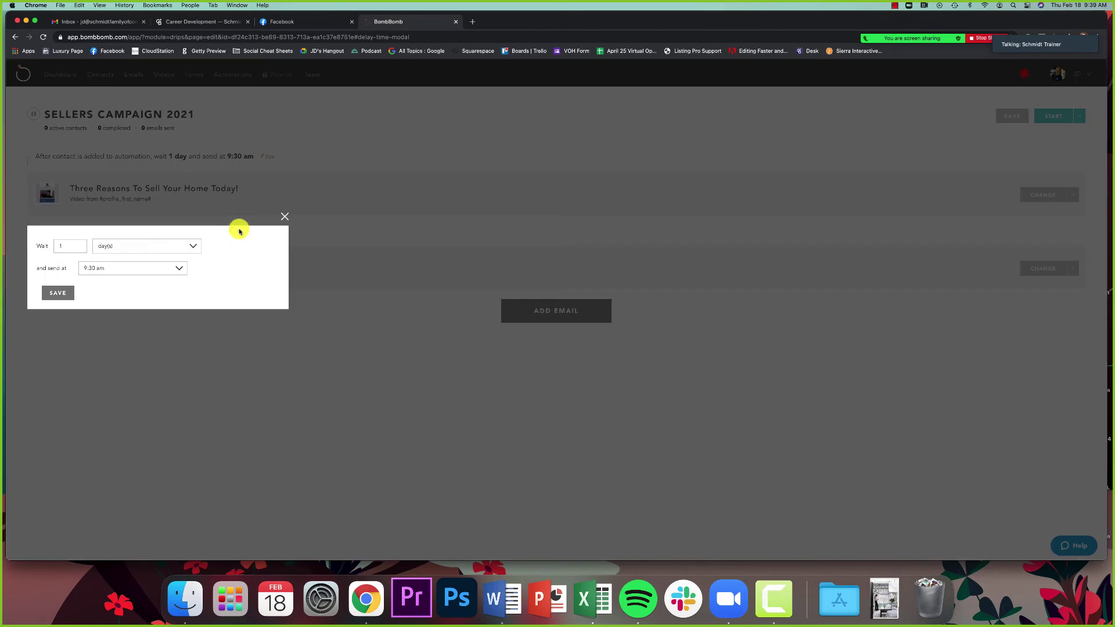
left_click(76, 247)
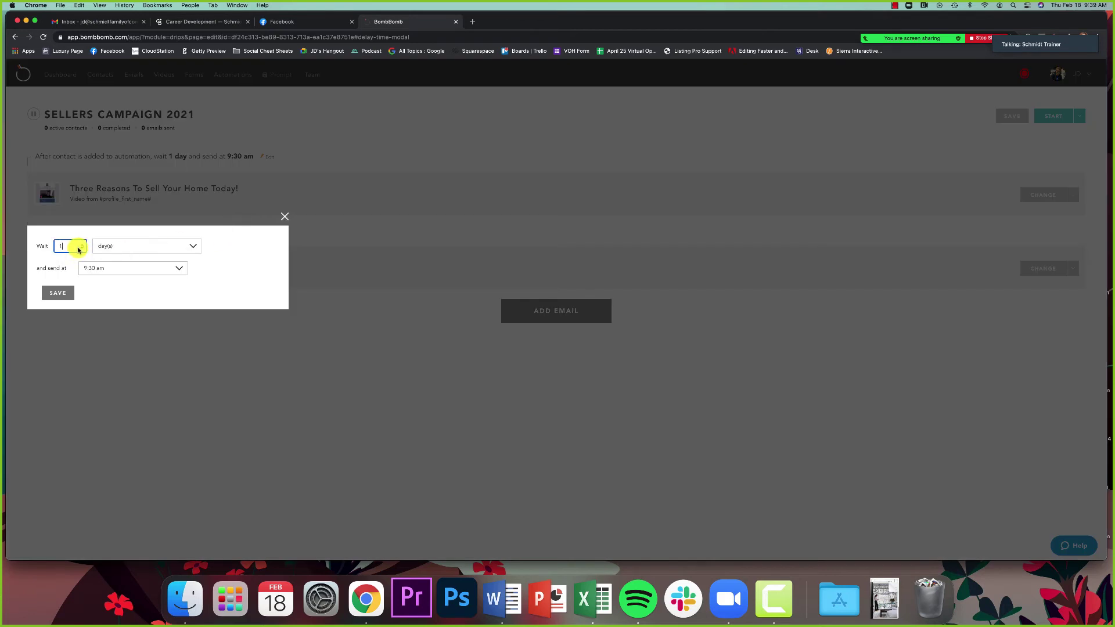
left_click(114, 246)
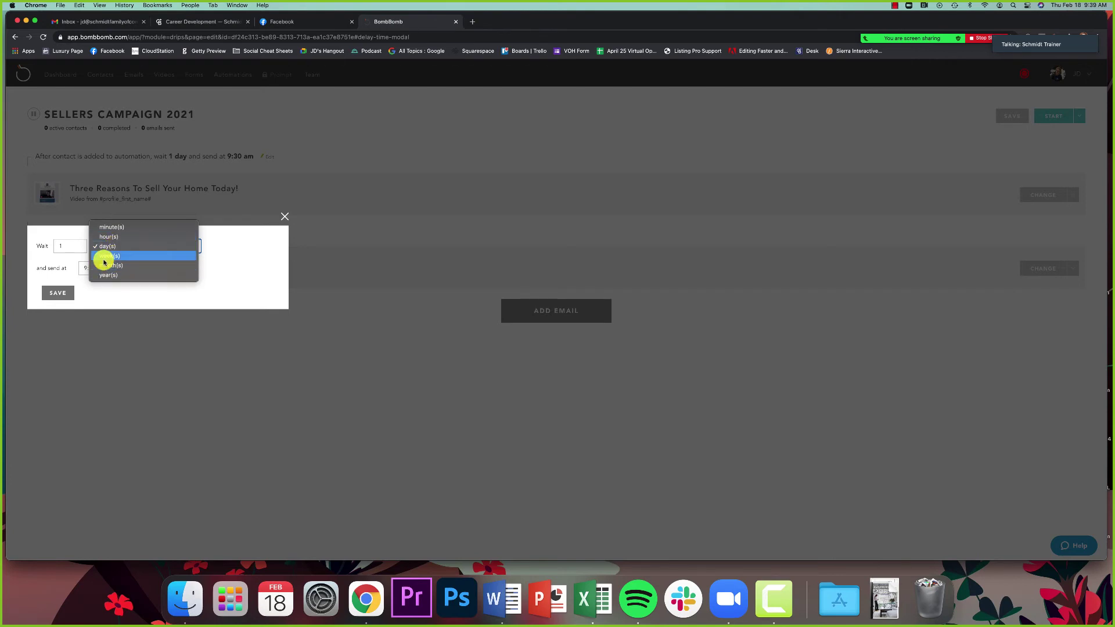
left_click(104, 258)
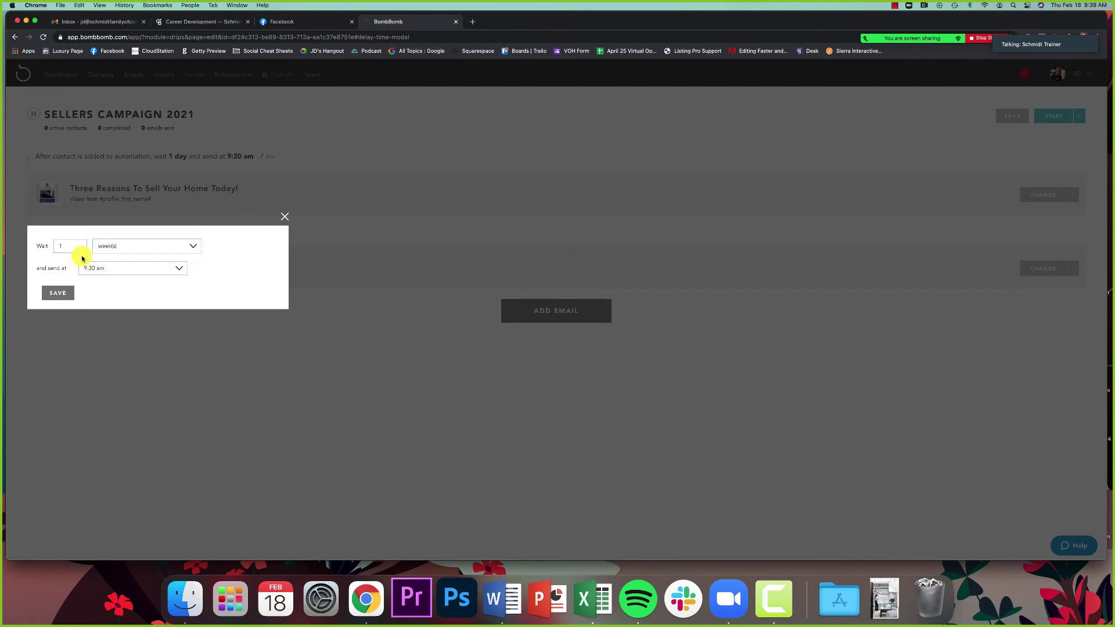
left_click(110, 269)
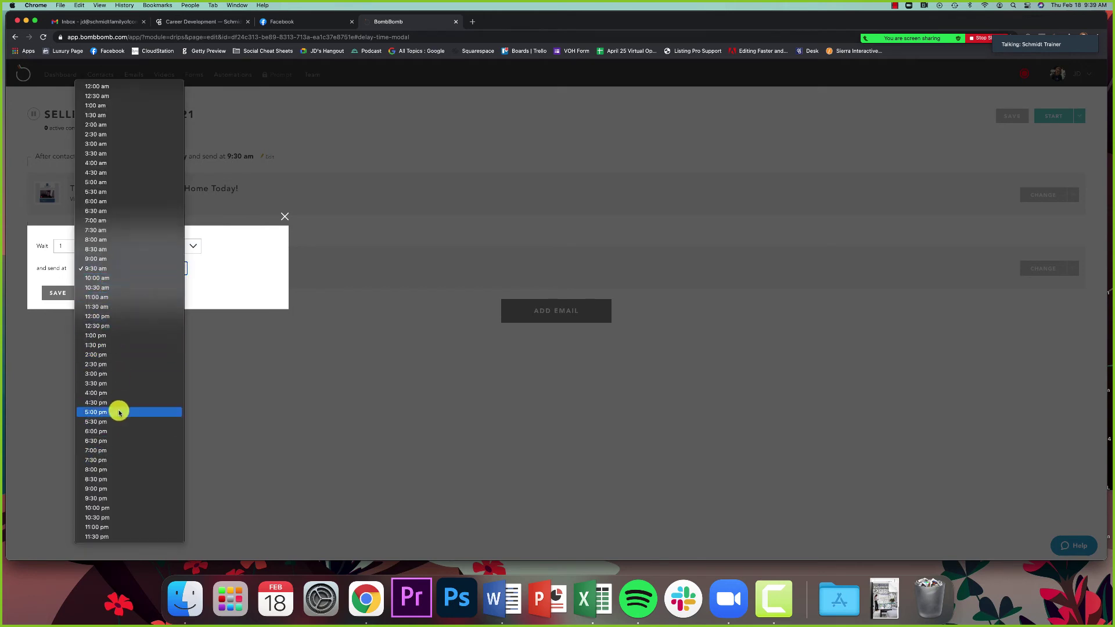
left_click(116, 432)
left_click(67, 295)
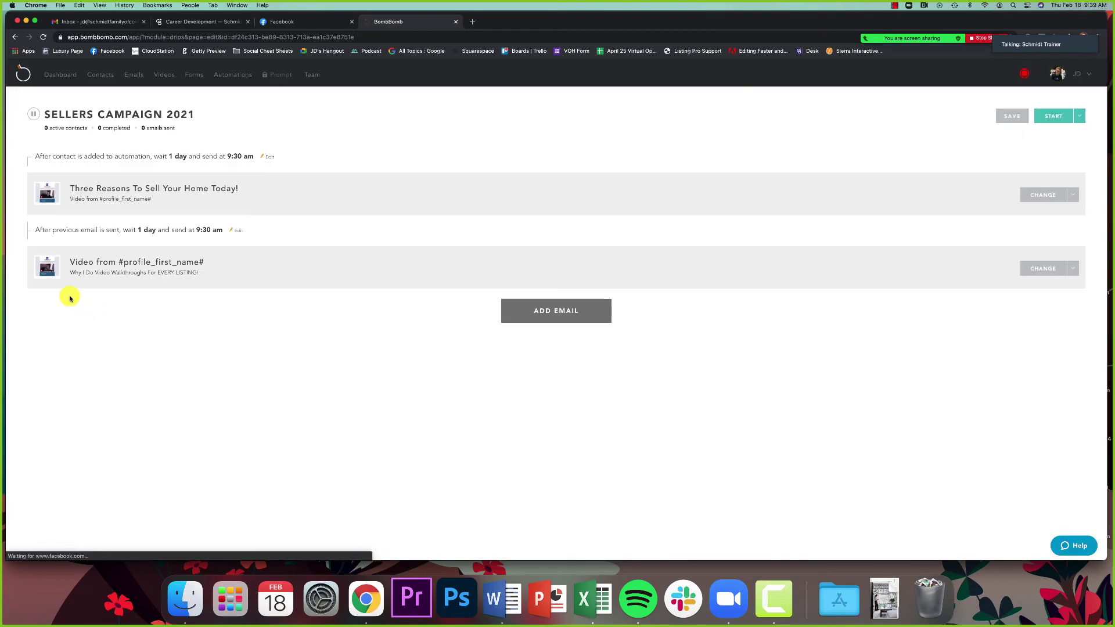
Step: Set the second email's delay to 1 week, sending at 6:30 pm, and save it
left_click(238, 230)
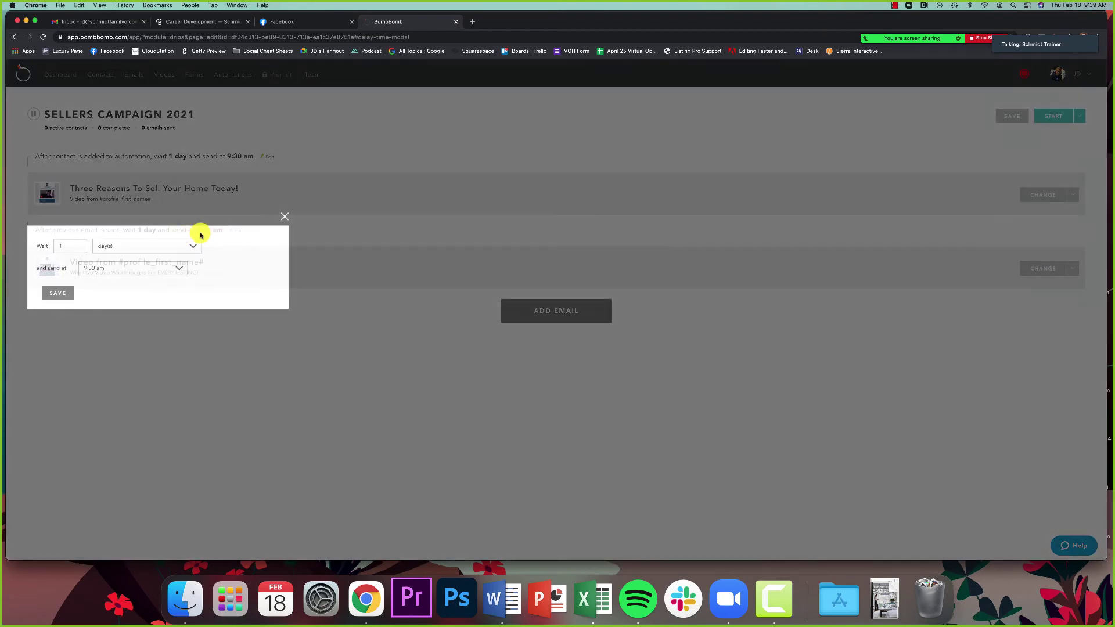
left_click(109, 248)
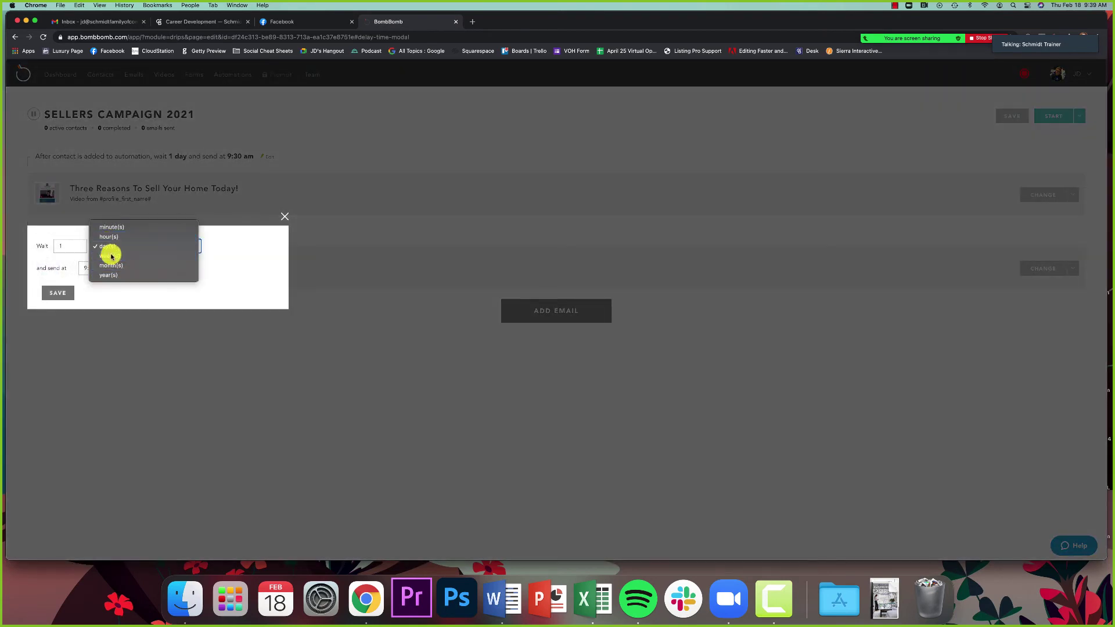
left_click(110, 256)
left_click(110, 267)
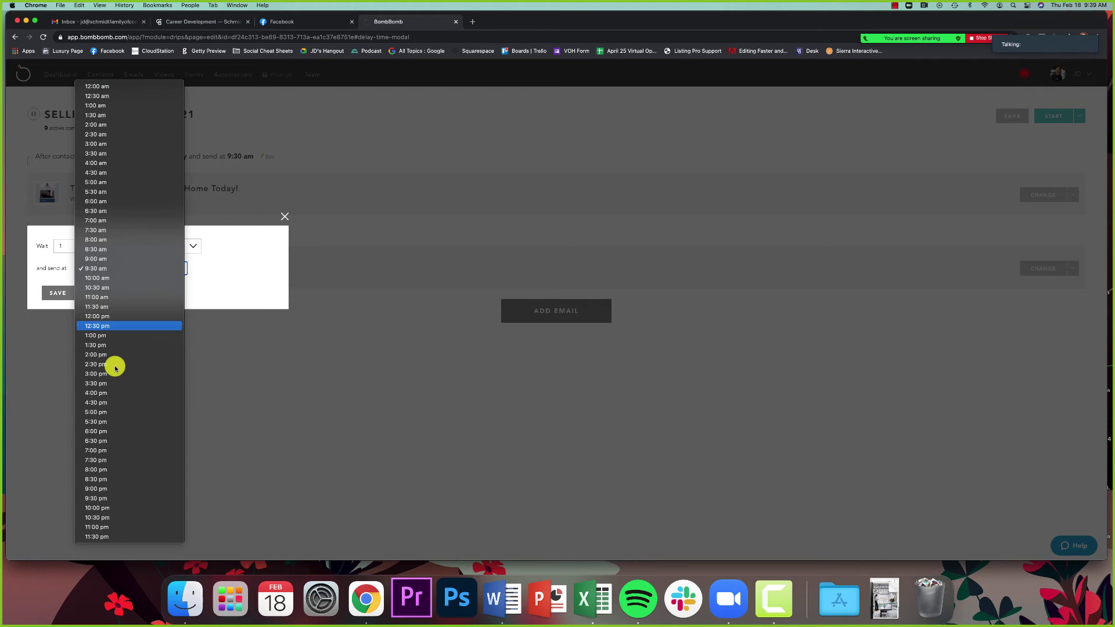
left_click(104, 441)
left_click(58, 293)
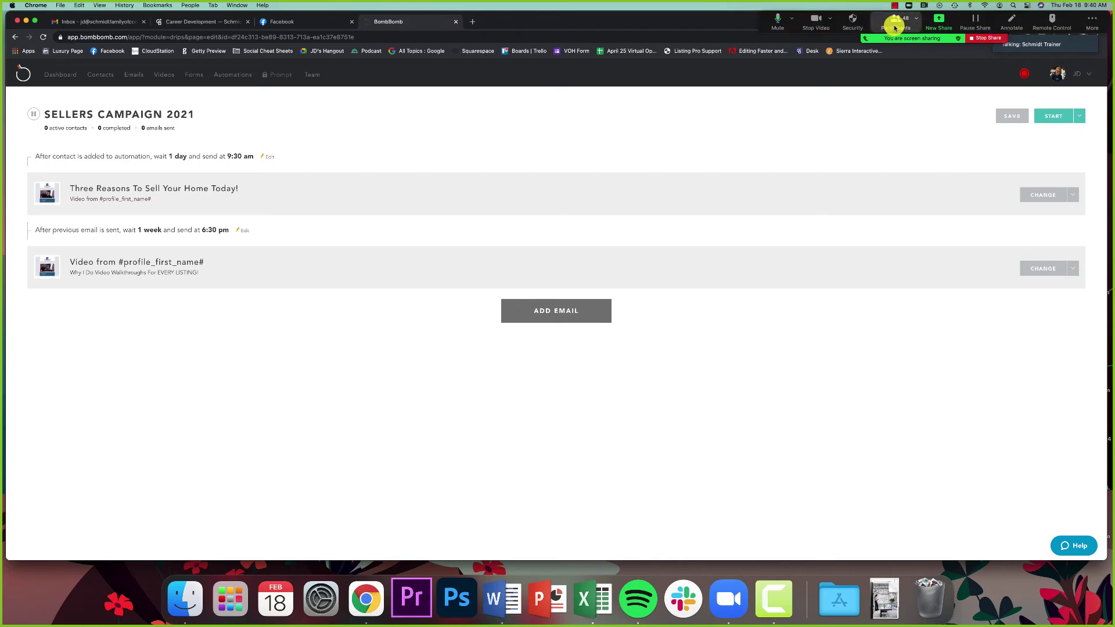
Step: Check and close Zoom's participant list, save the automation, and highlight its 0 active contacts
left_click(894, 23)
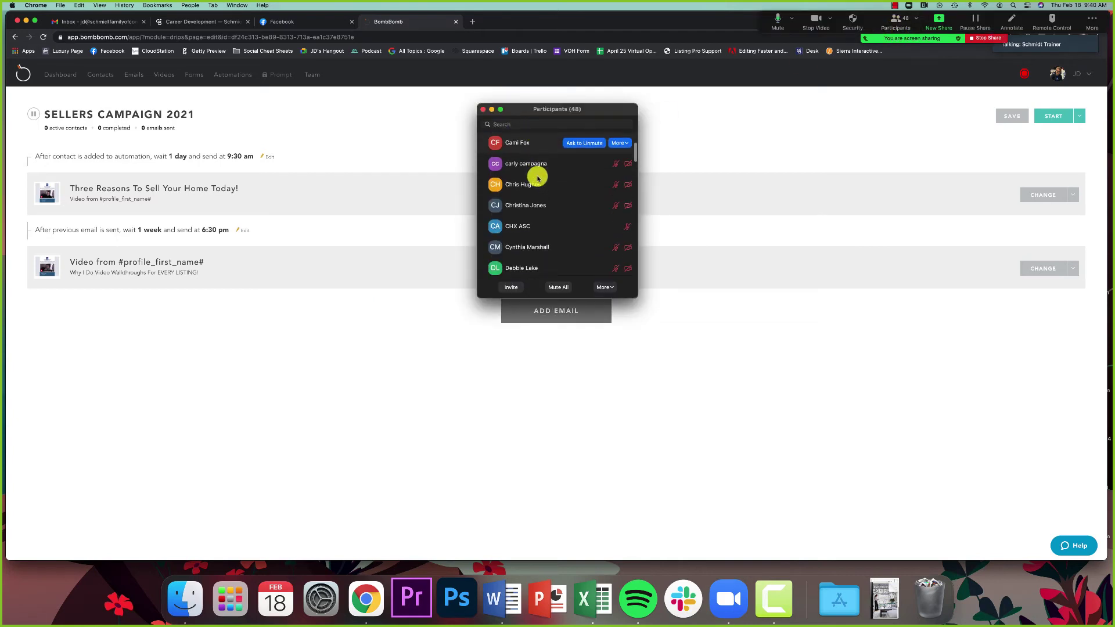
scroll(533, 157, "down", 5)
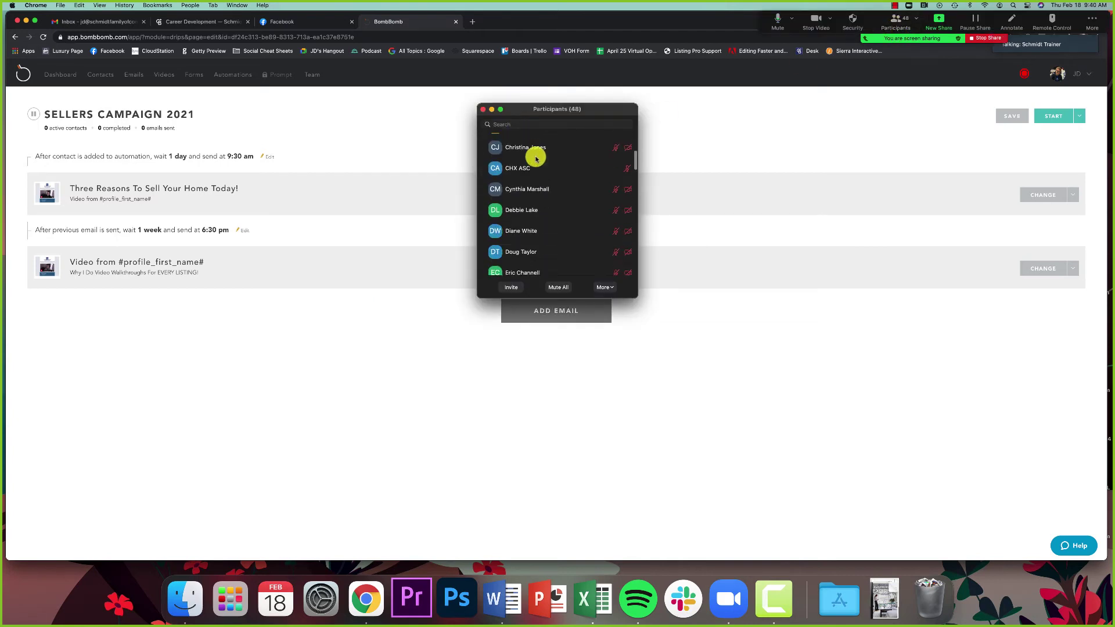
left_click(483, 109)
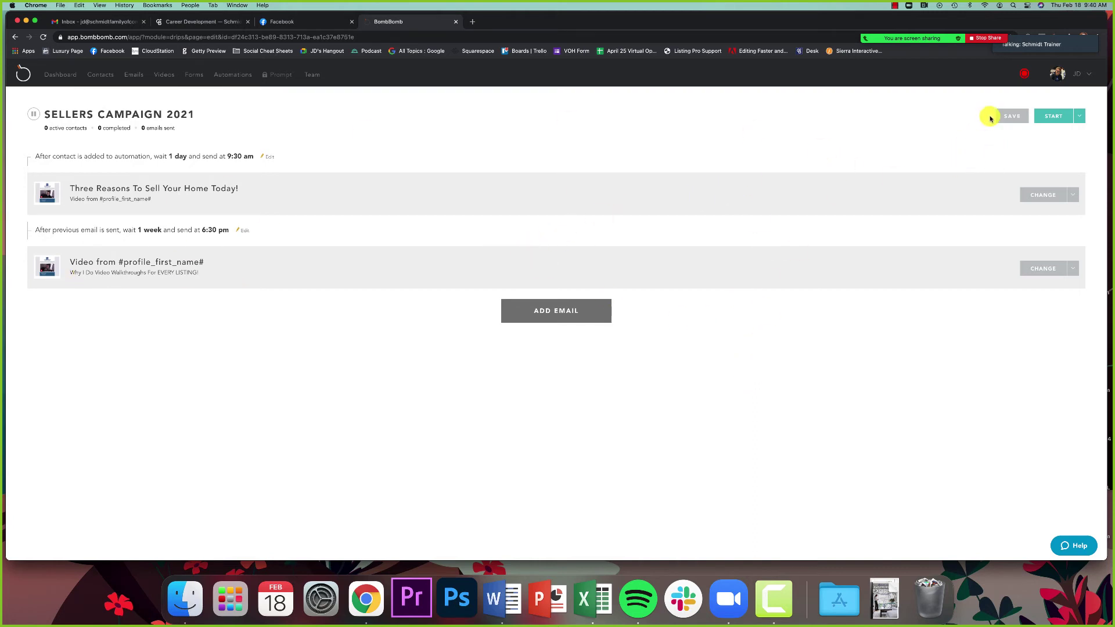
left_click(1011, 117)
left_click_drag(43, 128, 180, 127)
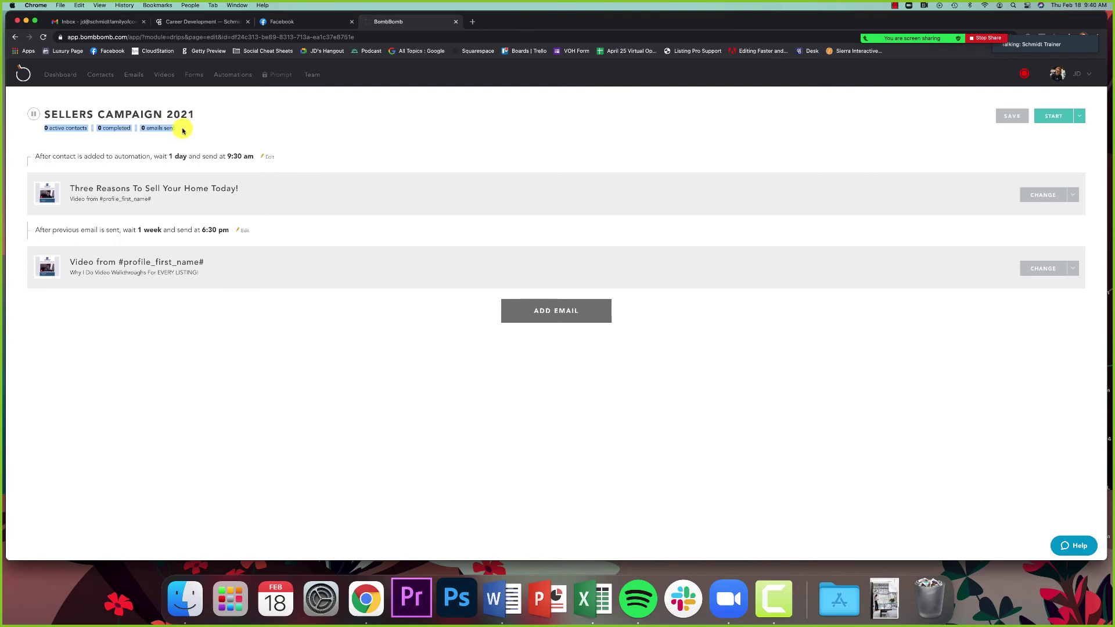
Step: Open Add People, look through the contact list option, then return to Individual Email Addresses
left_click(180, 129)
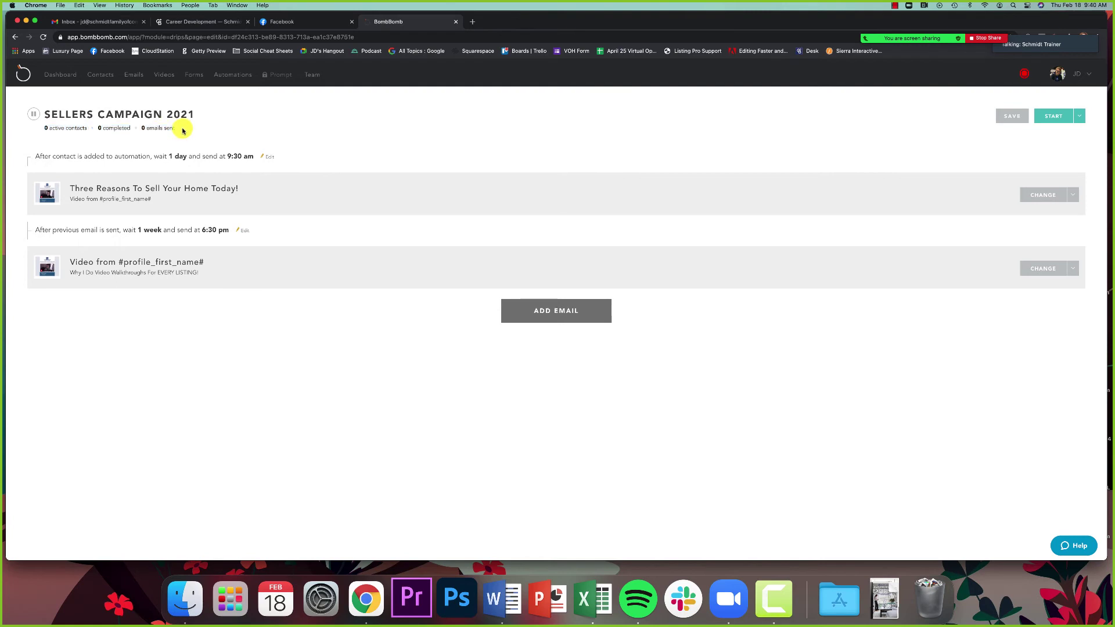
left_click(1079, 117)
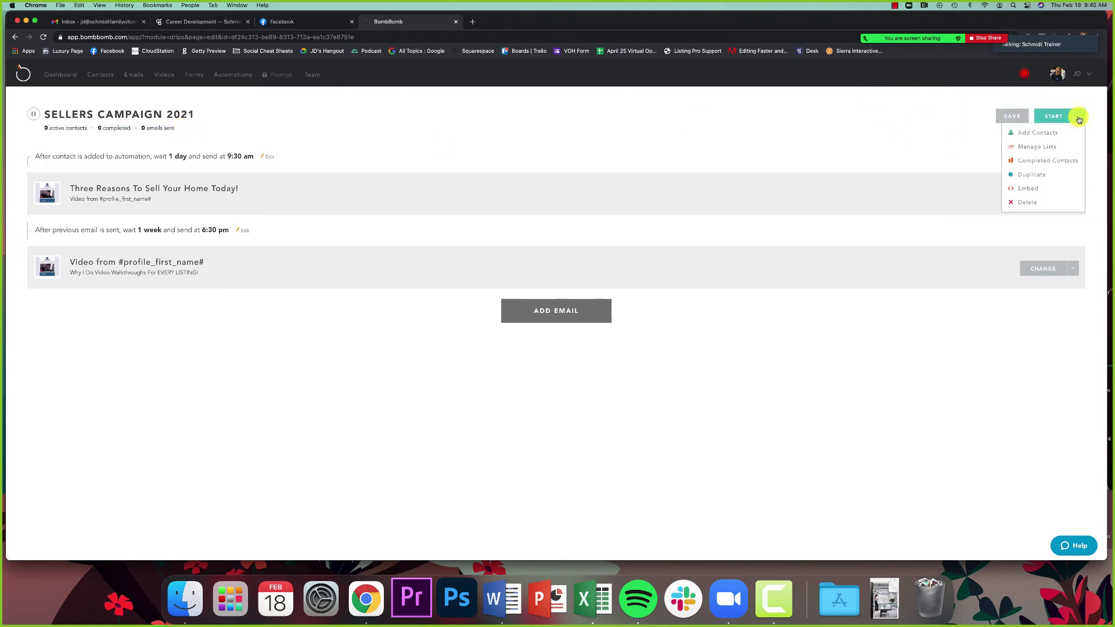
left_click(1037, 134)
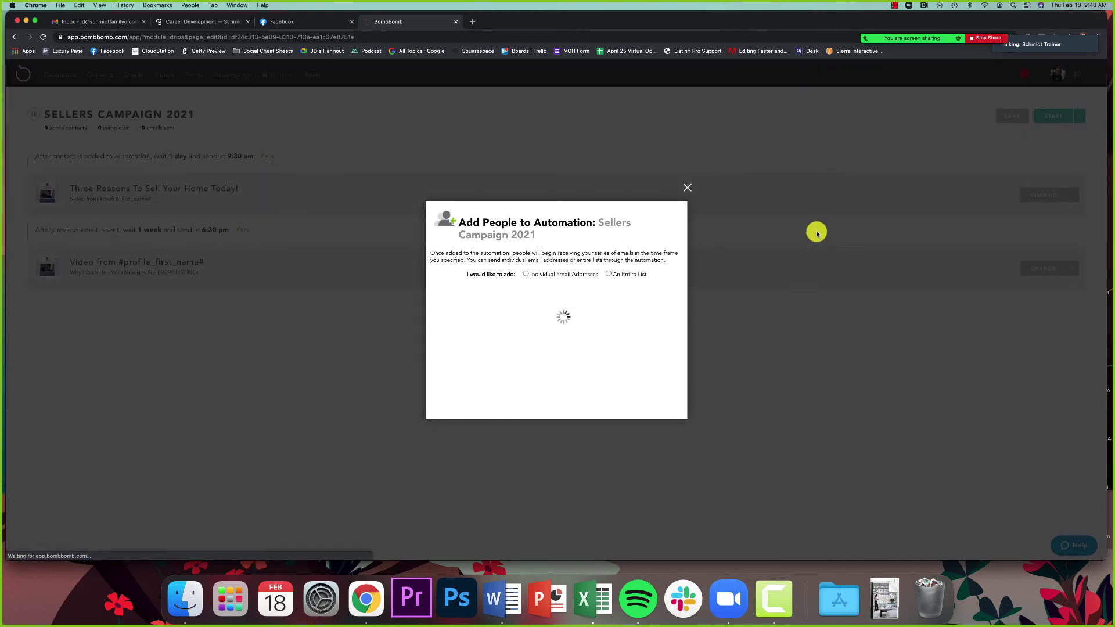
left_click(552, 275)
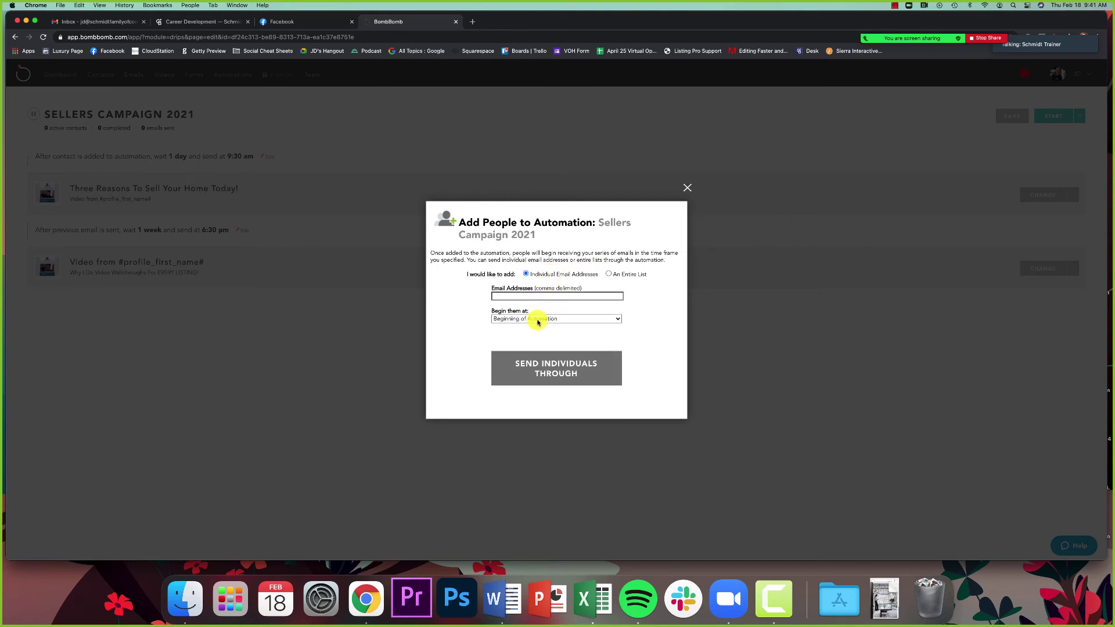
left_click(622, 274)
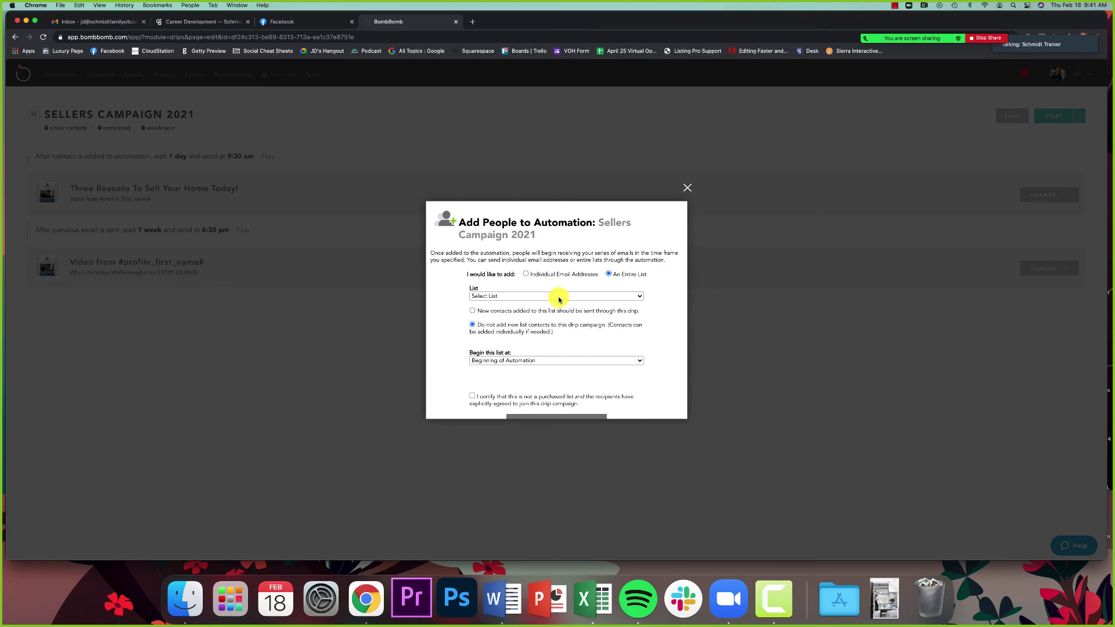
left_click(559, 298)
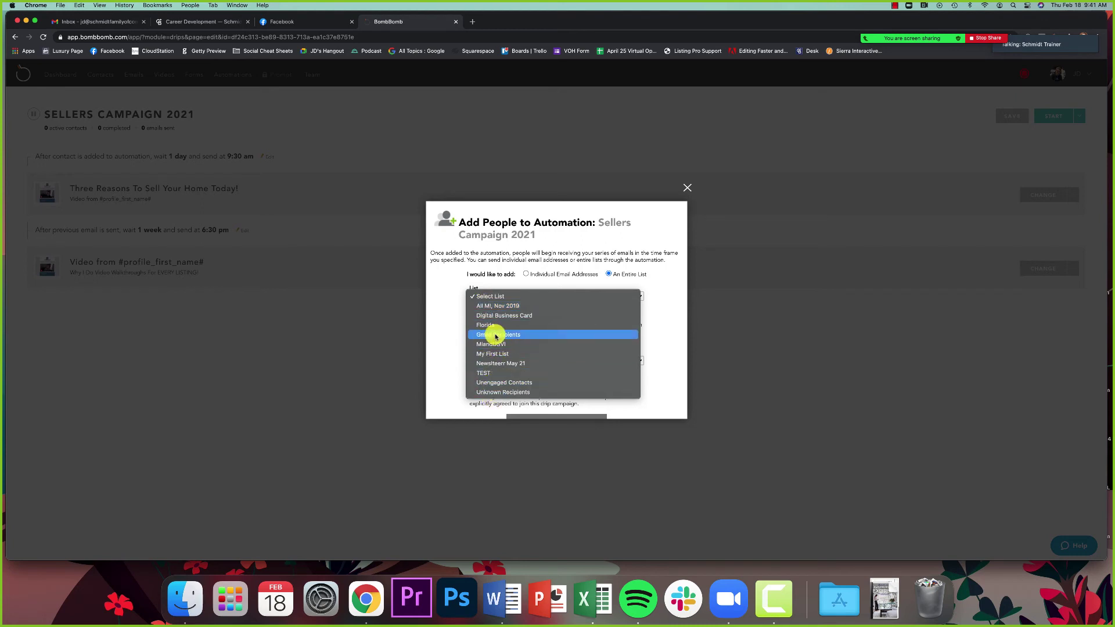
left_click(445, 393)
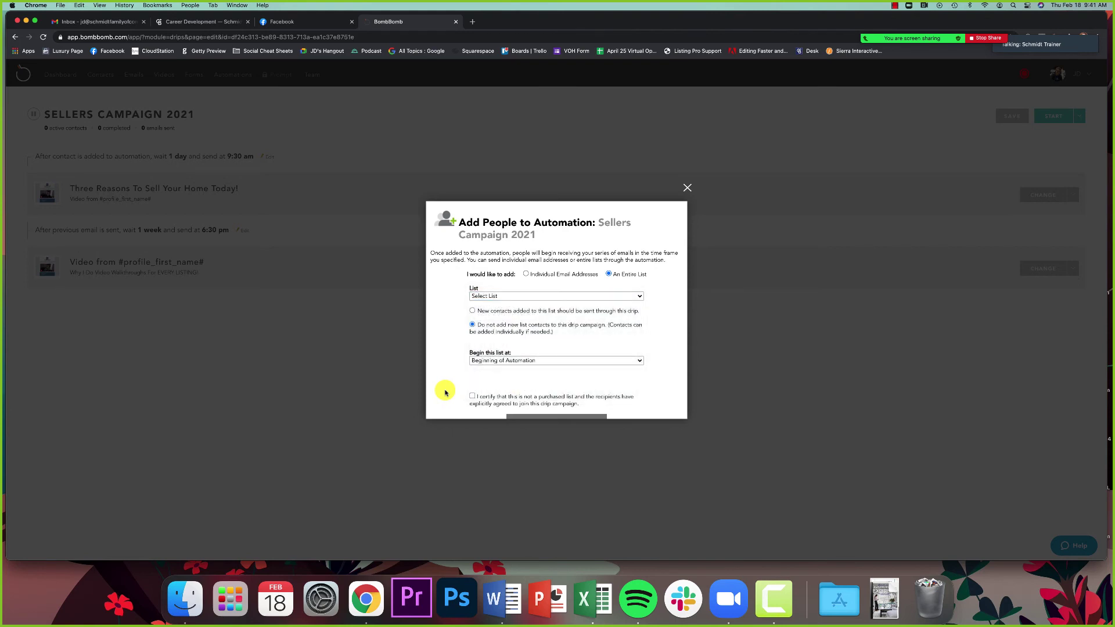
left_click(546, 276)
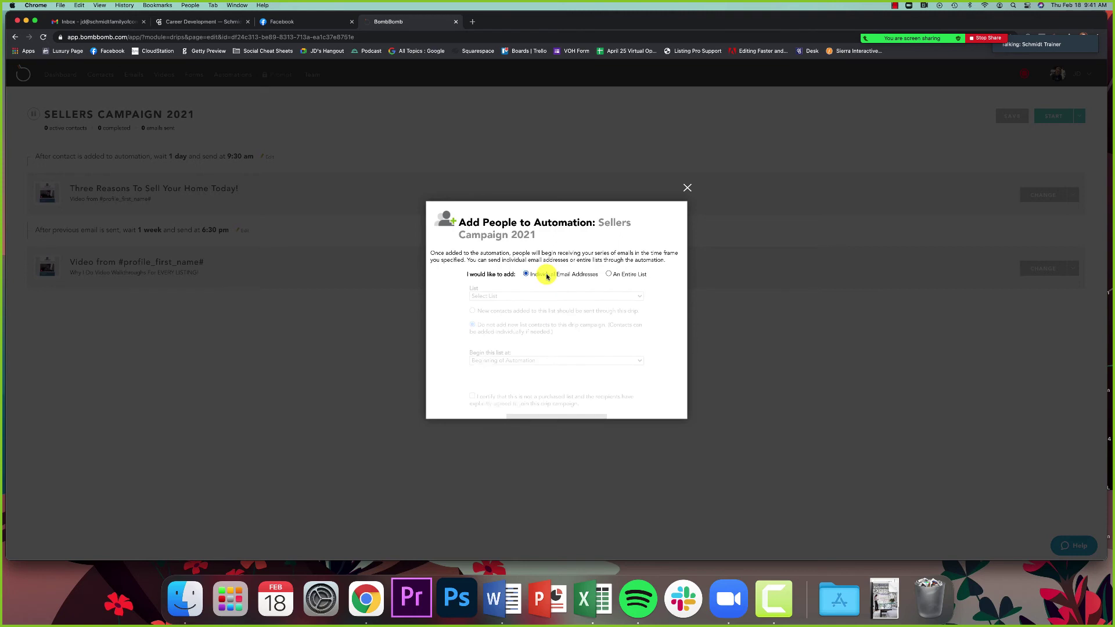
Step: Enter the contact's email address, keep Beginning of Automation, and send the individual through
left_click(524, 295)
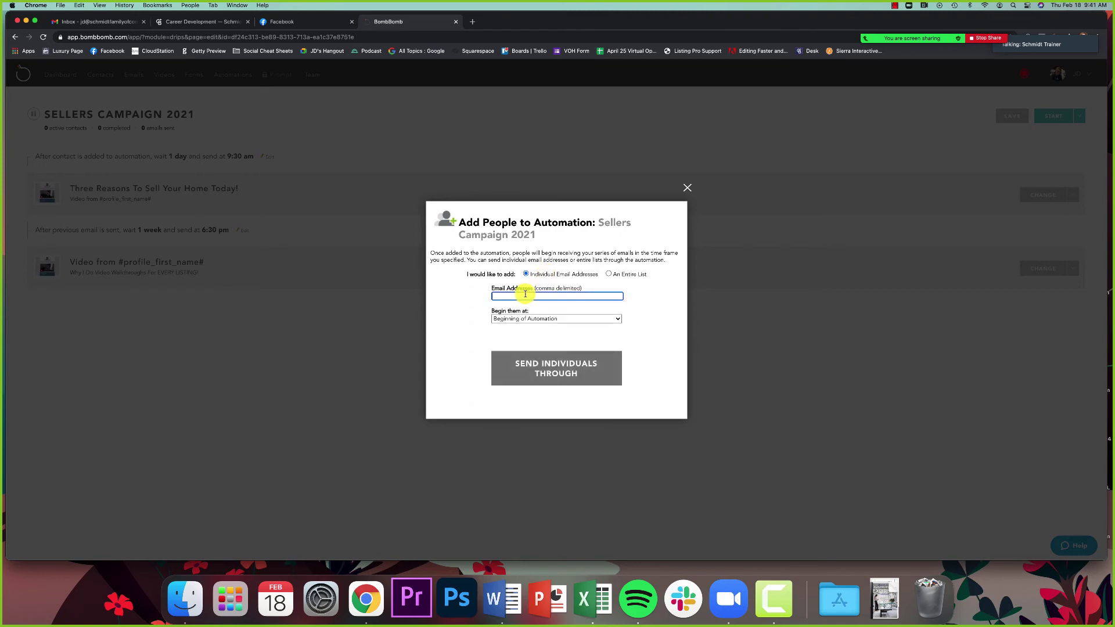
key("super+a")
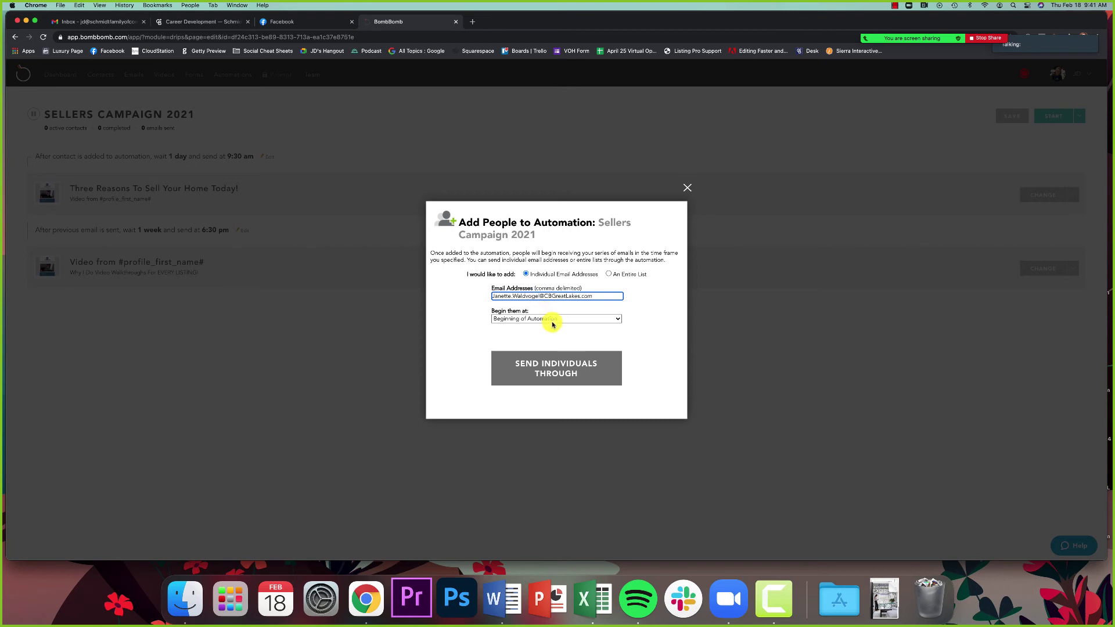
left_click(552, 324)
left_click(481, 313)
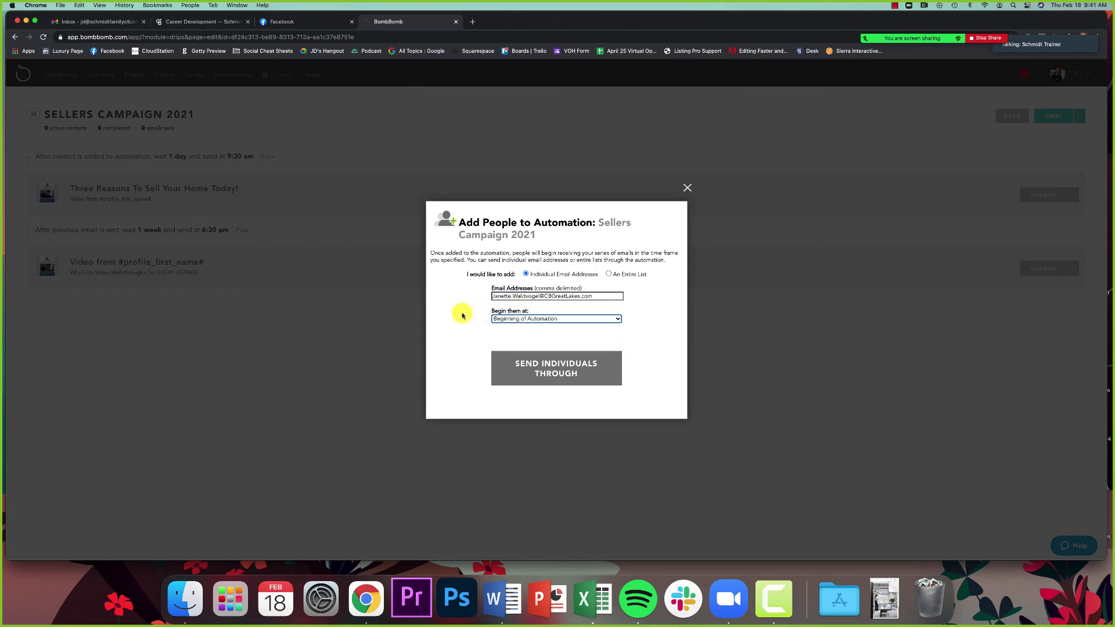
left_click(508, 321)
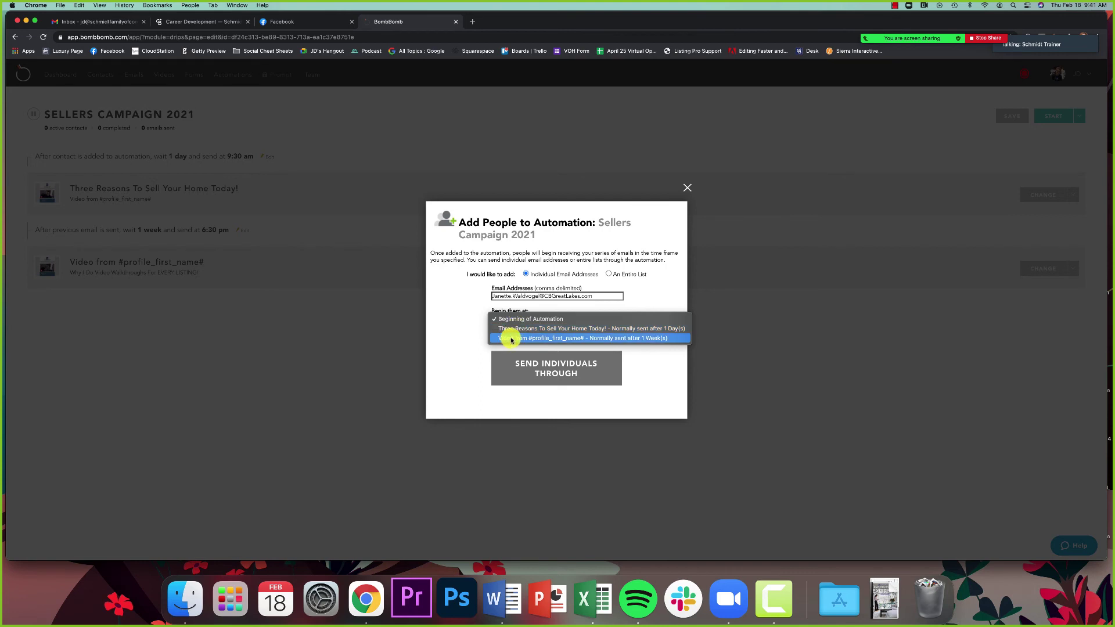
left_click(450, 339)
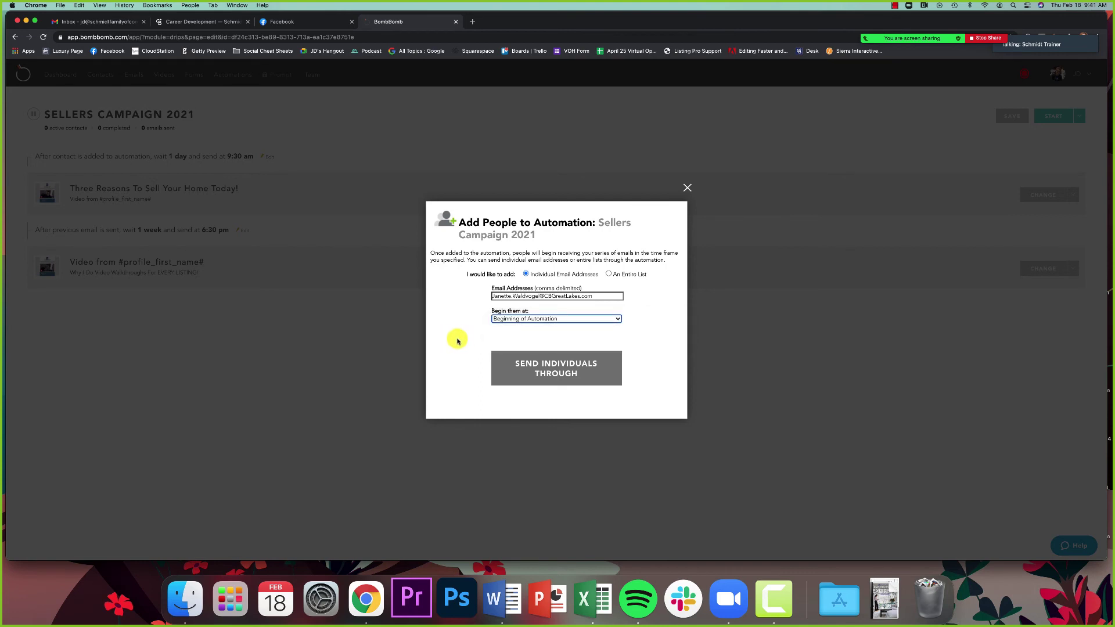
left_click(562, 362)
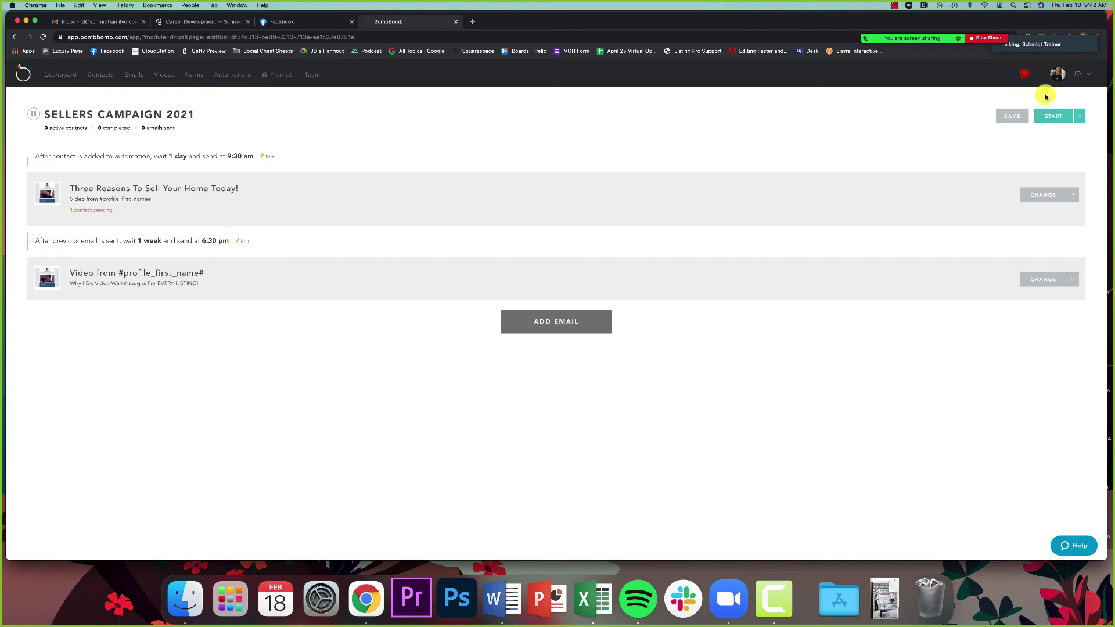
Step: Start the Sellers Campaign 2021 automation and highlight the first wait-step description
left_click(1060, 116)
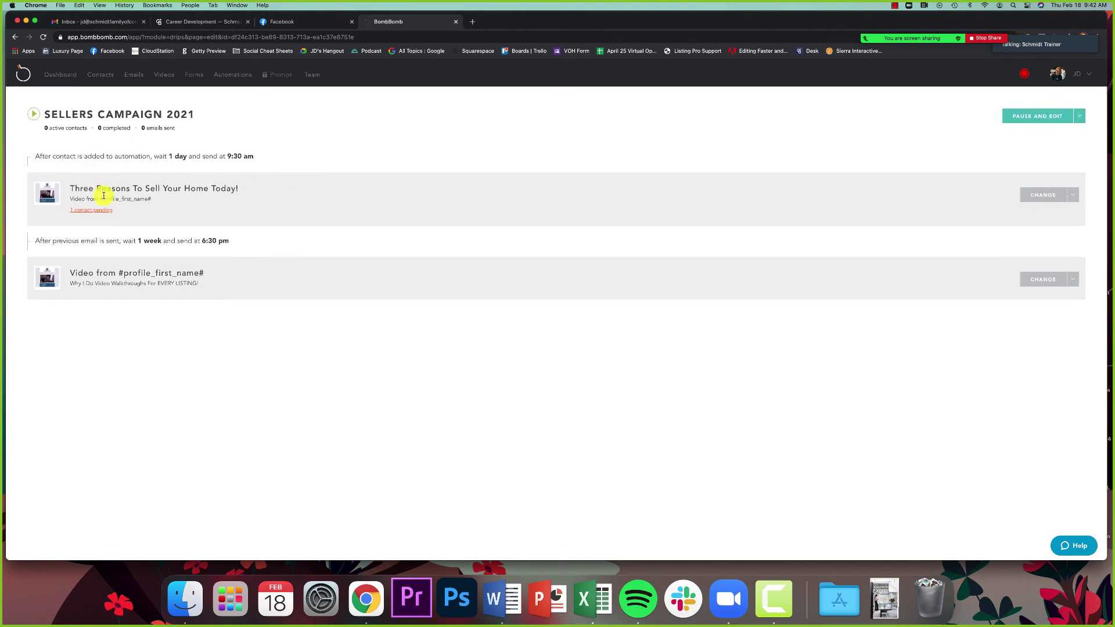
left_click_drag(44, 156, 250, 157)
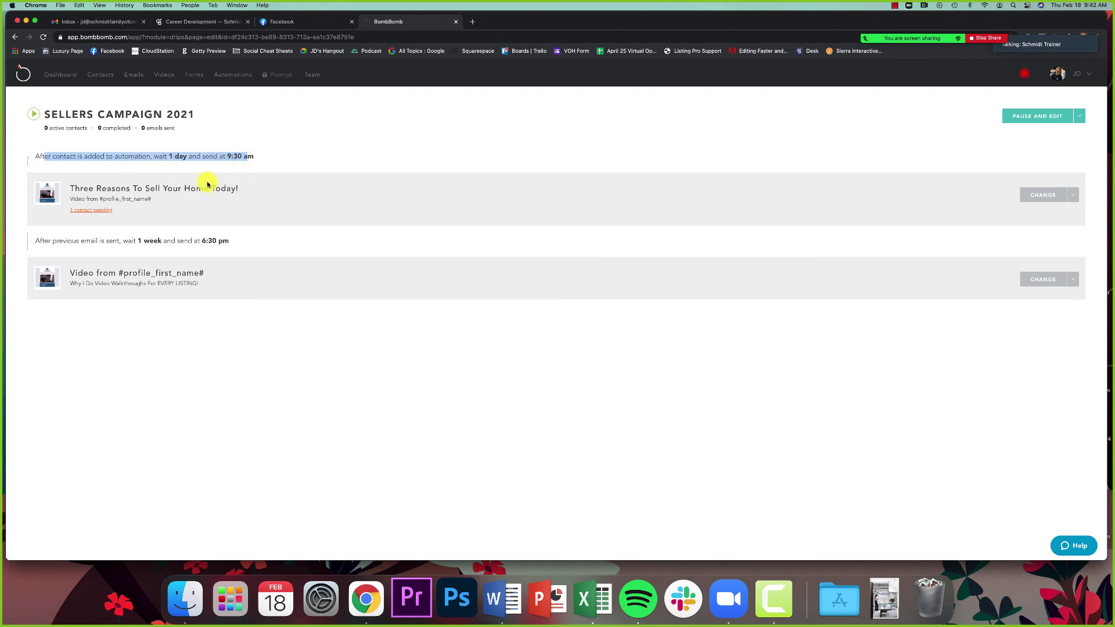
left_click(169, 186)
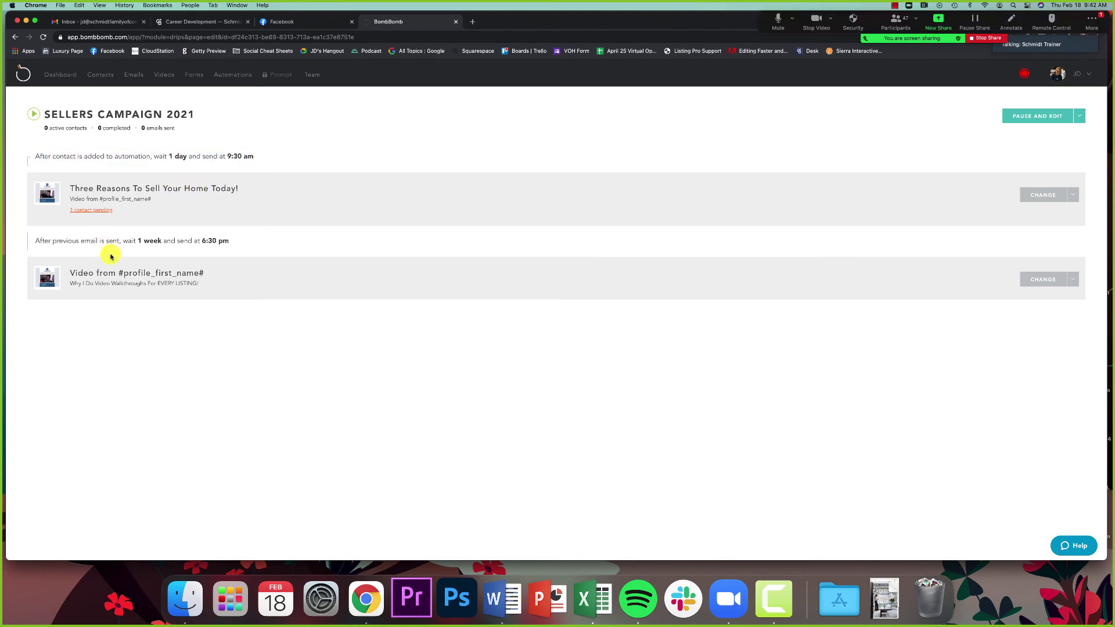
Step: Open Zoom's meeting chat from More options, then close it again
left_click(1084, 22)
left_click(1055, 42)
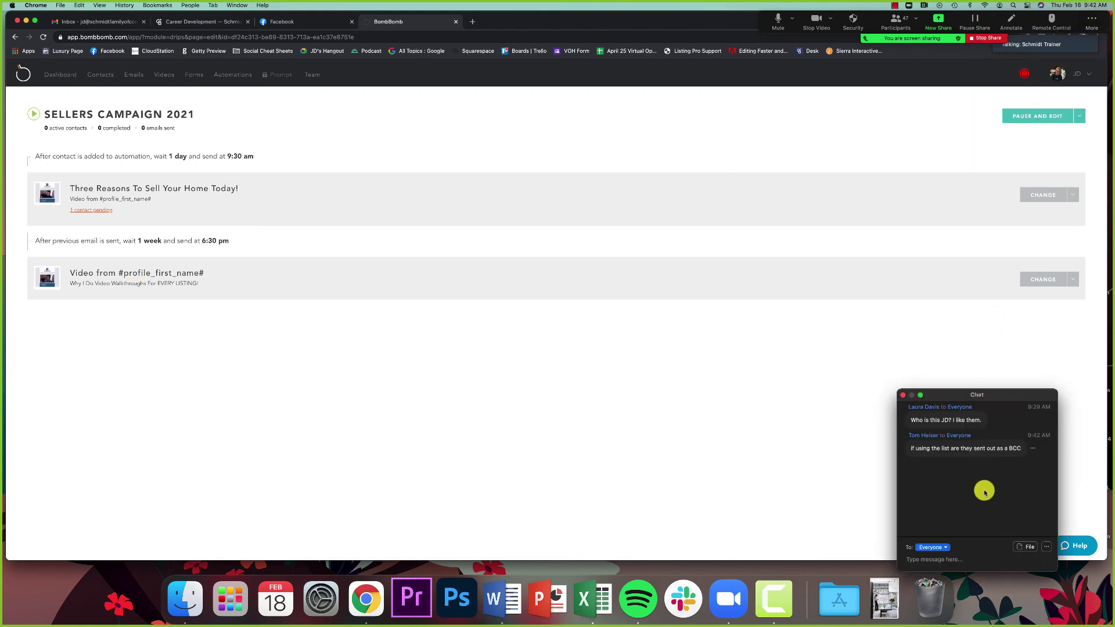
left_click(904, 398)
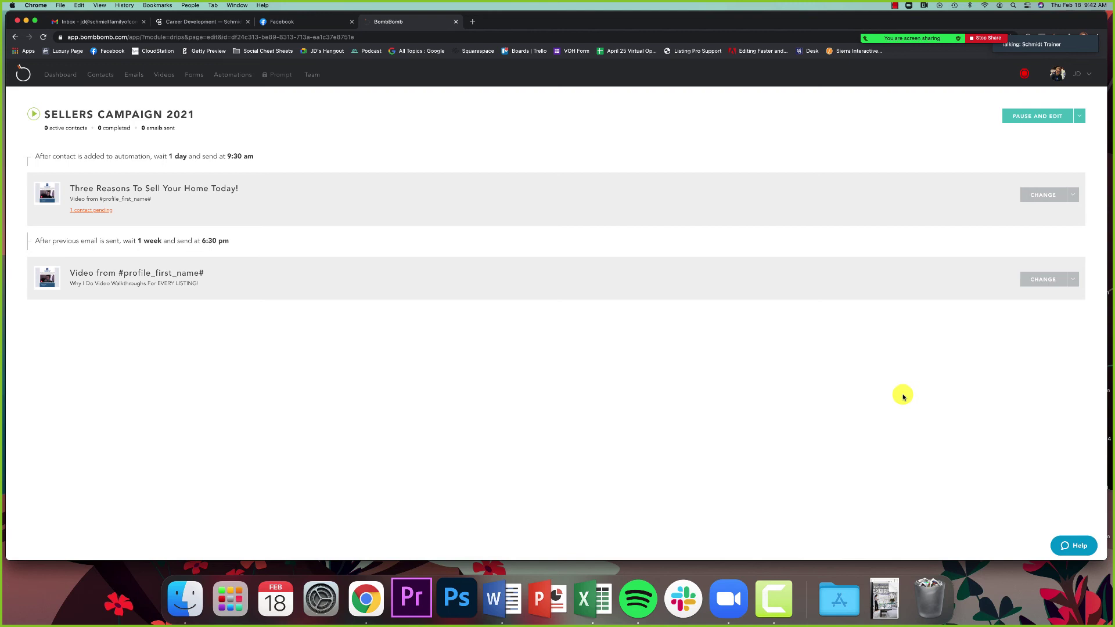
left_click(90, 211)
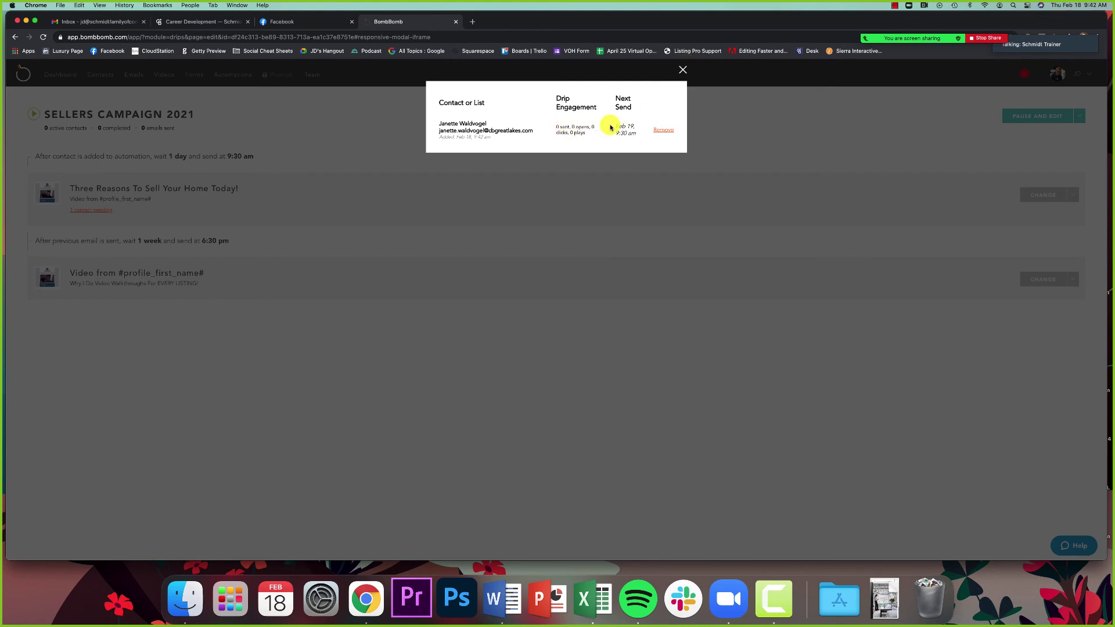
left_click_drag(615, 125, 635, 139)
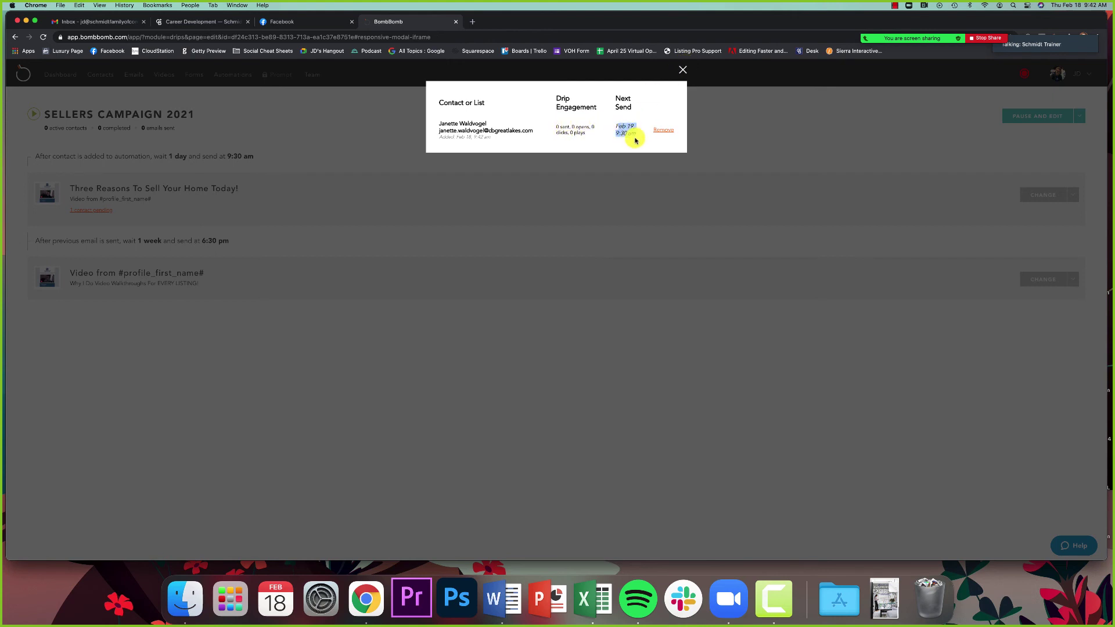
left_click(633, 141)
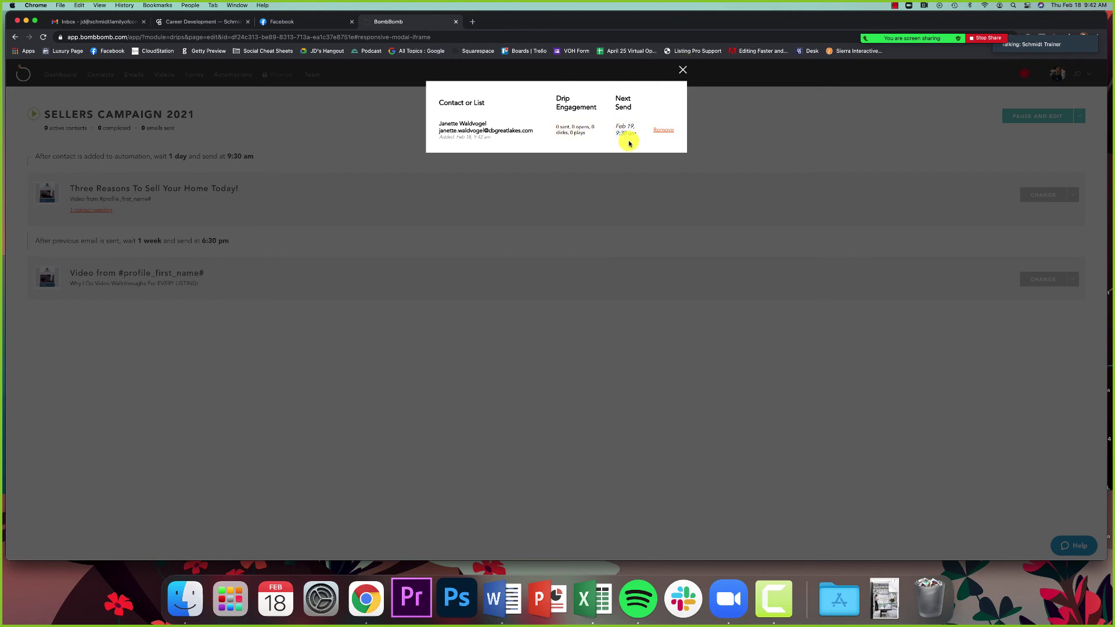
left_click(685, 71)
left_click_drag(60, 157, 256, 160)
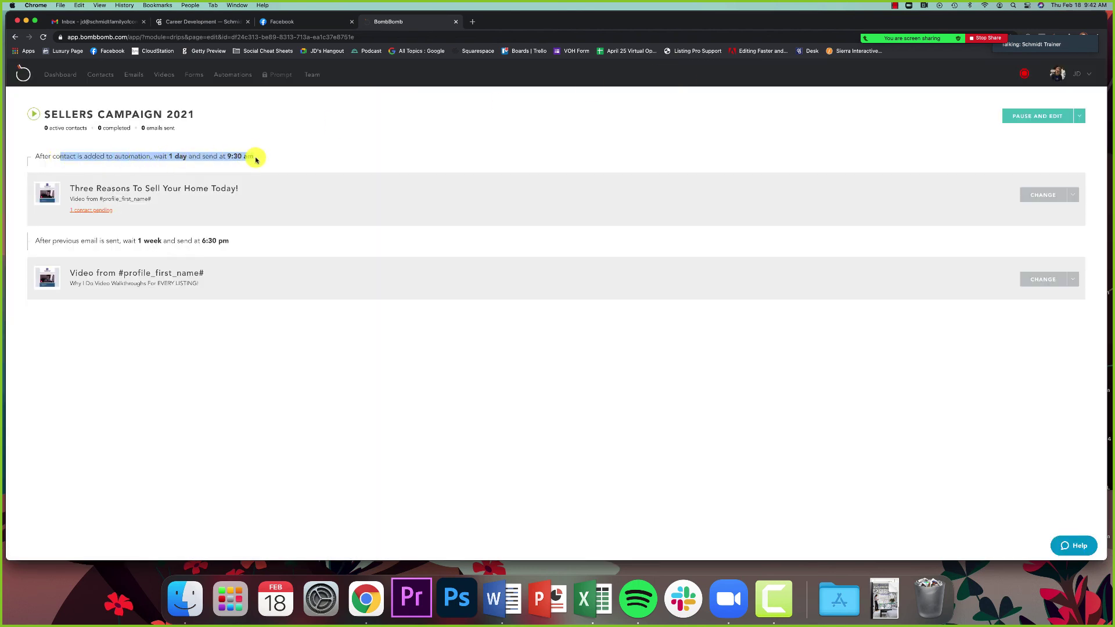
left_click(258, 161)
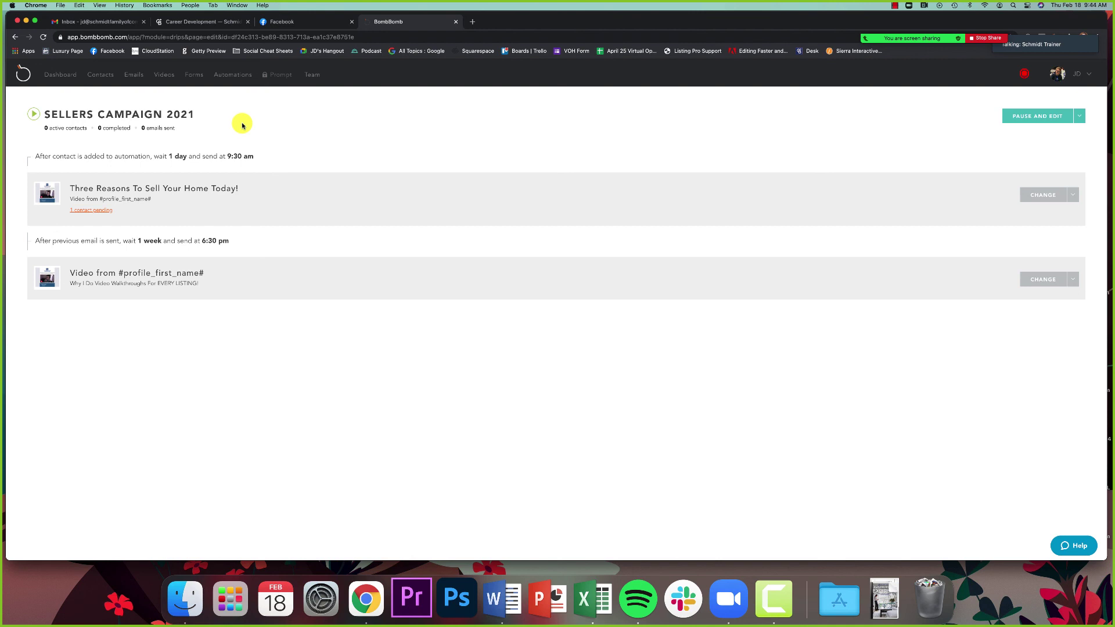
mouse_move(975, 36)
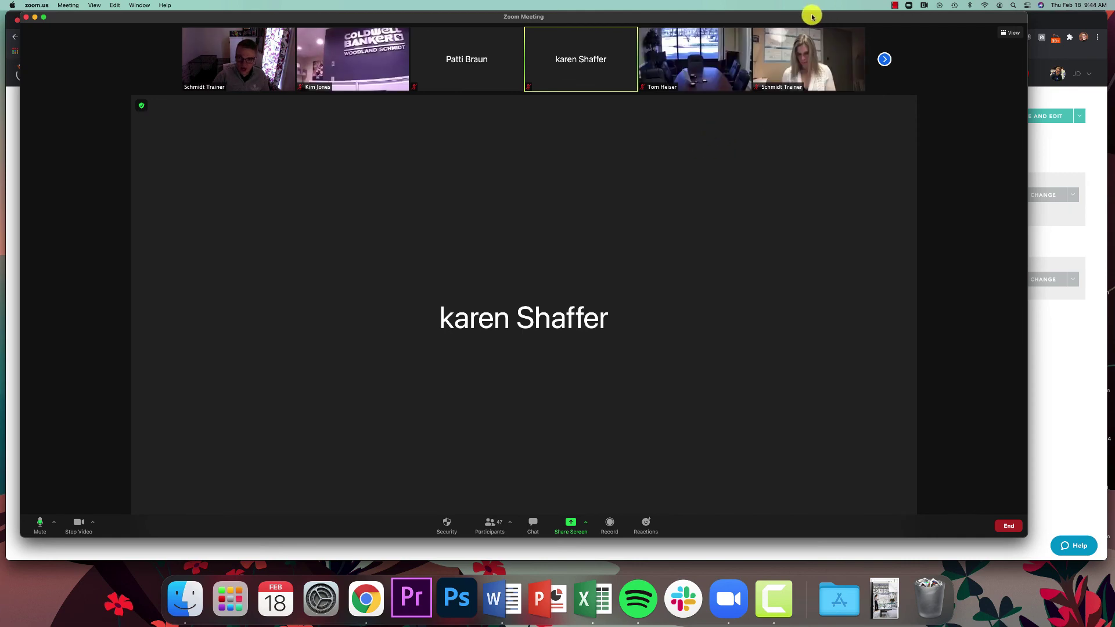
Step: Move the Zoom meeting window slightly down and to the right
left_click_drag(755, 21, 768, 28)
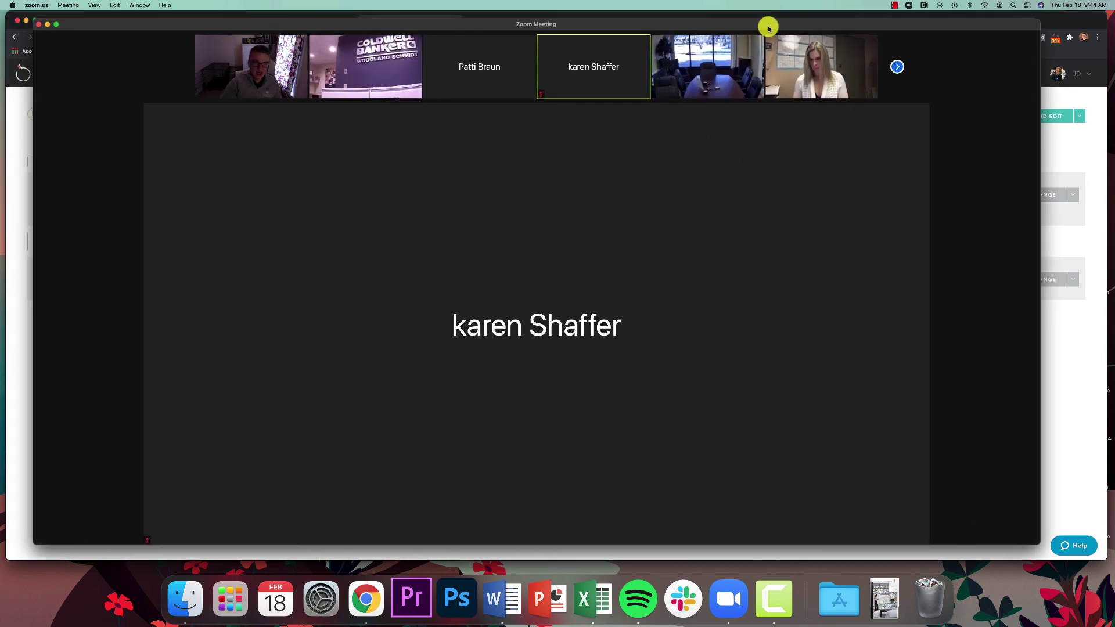